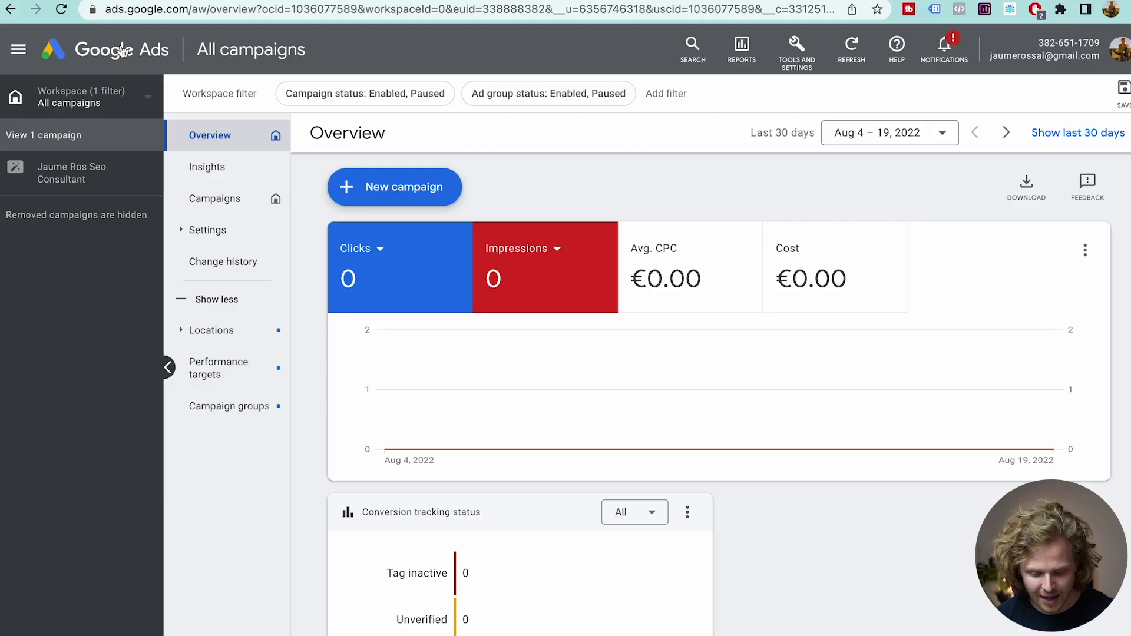
# Enter 'vegan brownie recipe' in Keyword Planner's Discover new keywords and set the language to English.
pyautogui.click(801, 71)
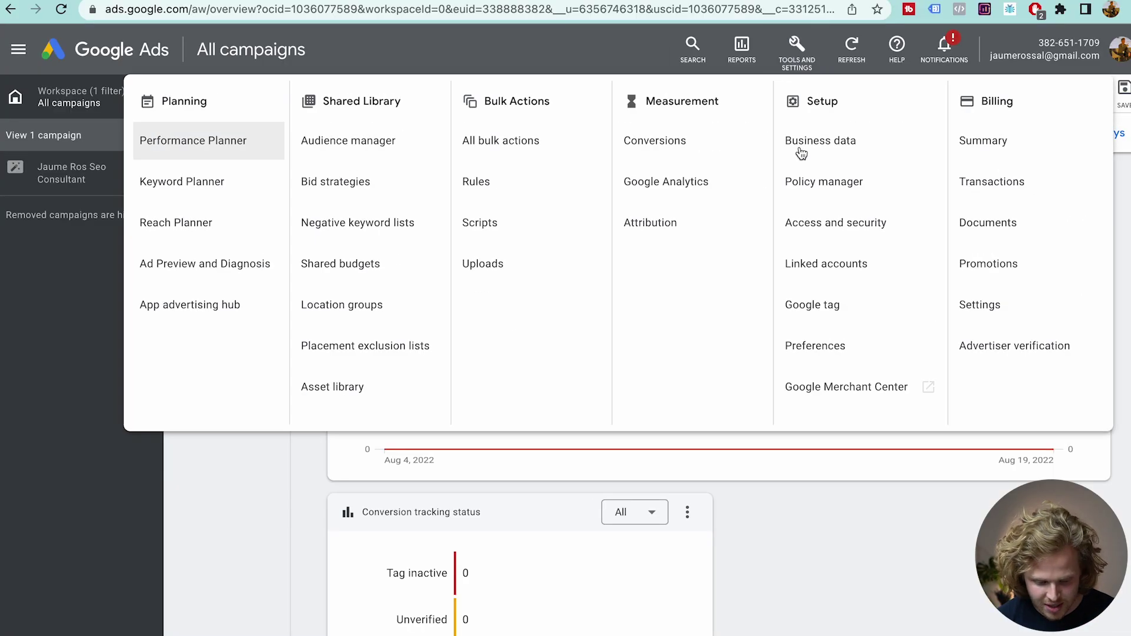
pyautogui.click(212, 182)
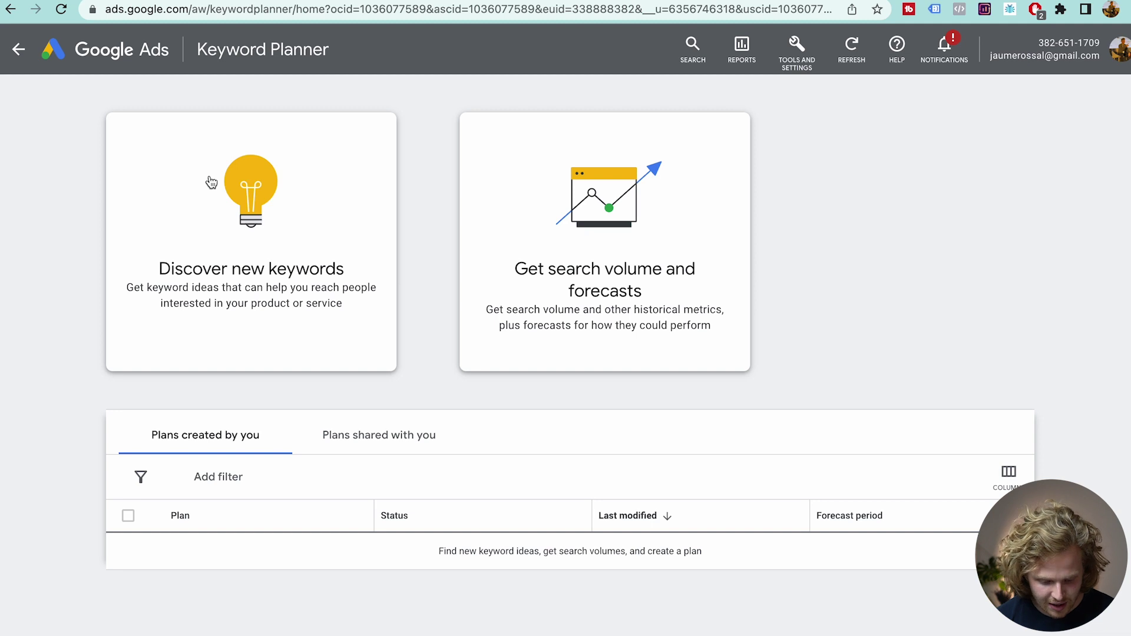
pyautogui.click(211, 182)
pyautogui.write('vegan brownie')
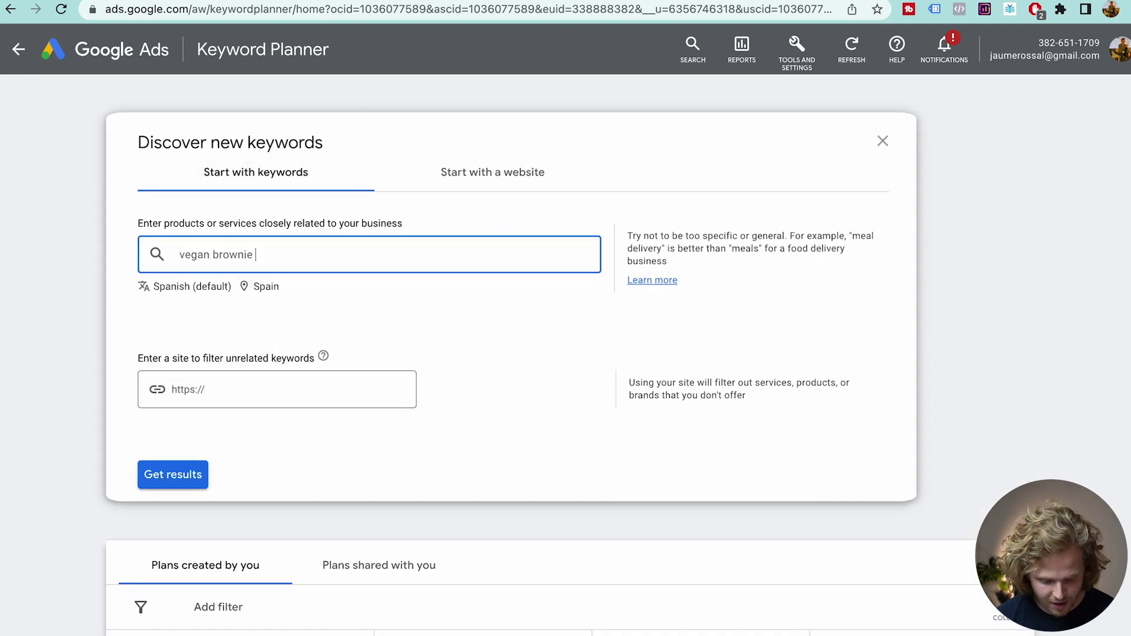
pyautogui.click(187, 287)
pyautogui.write('eng')
pyautogui.click(200, 344)
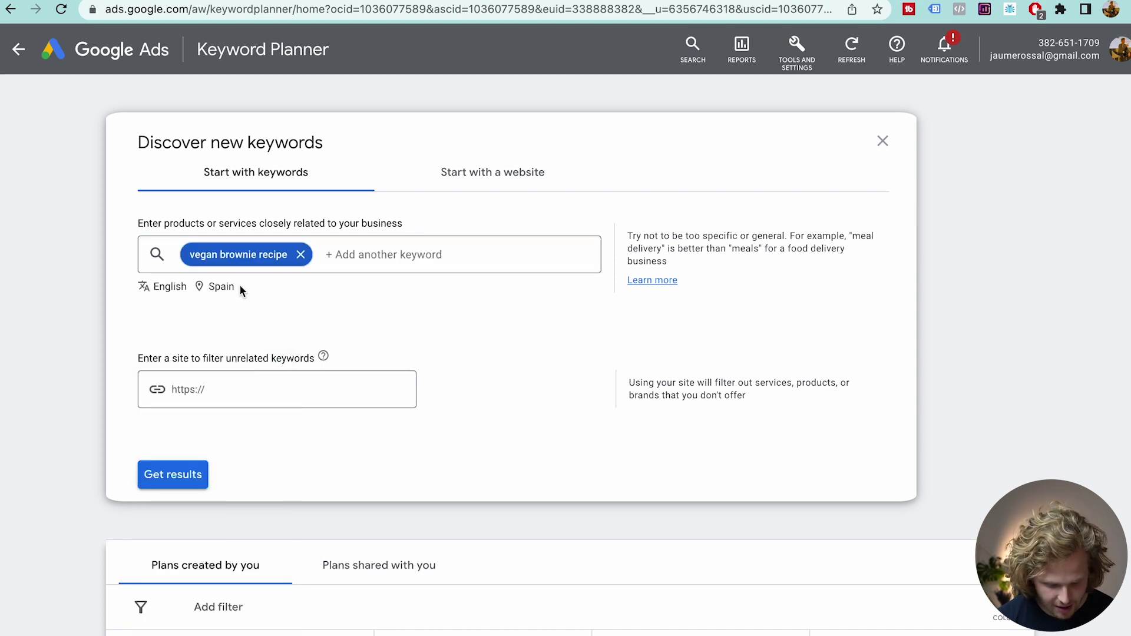
# Replace Spain with United States as the target location and get the keyword ideas.
pyautogui.click(227, 290)
pyautogui.click(470, 305)
pyautogui.click(346, 210)
pyautogui.write('un')
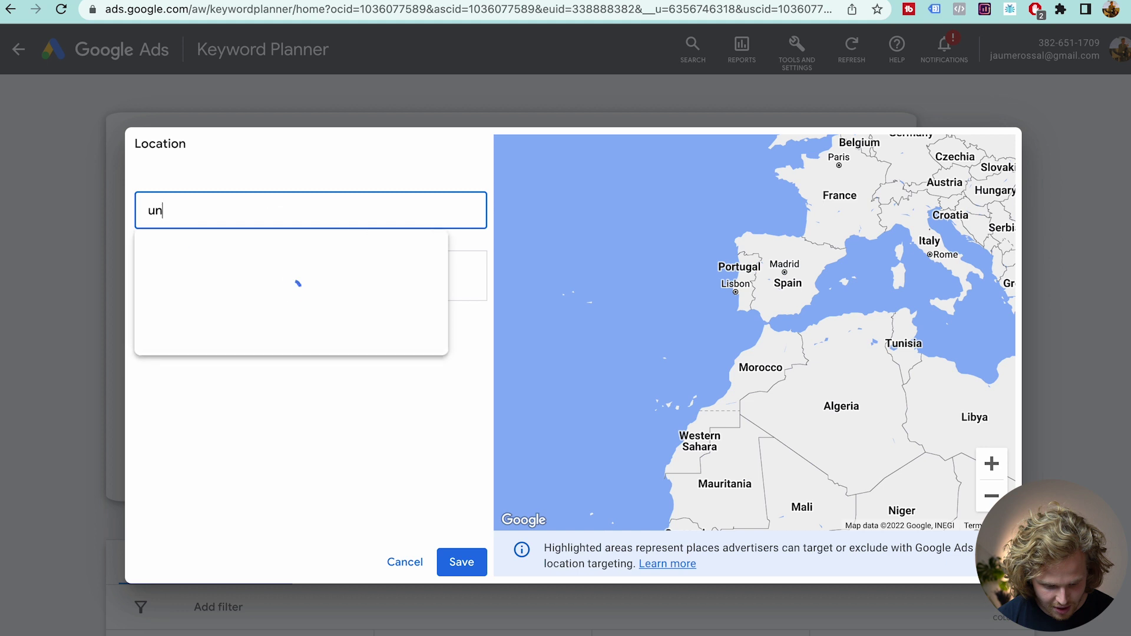
pyautogui.write('ited')
pyautogui.press('Return')
pyautogui.click(462, 562)
pyautogui.click(140, 470)
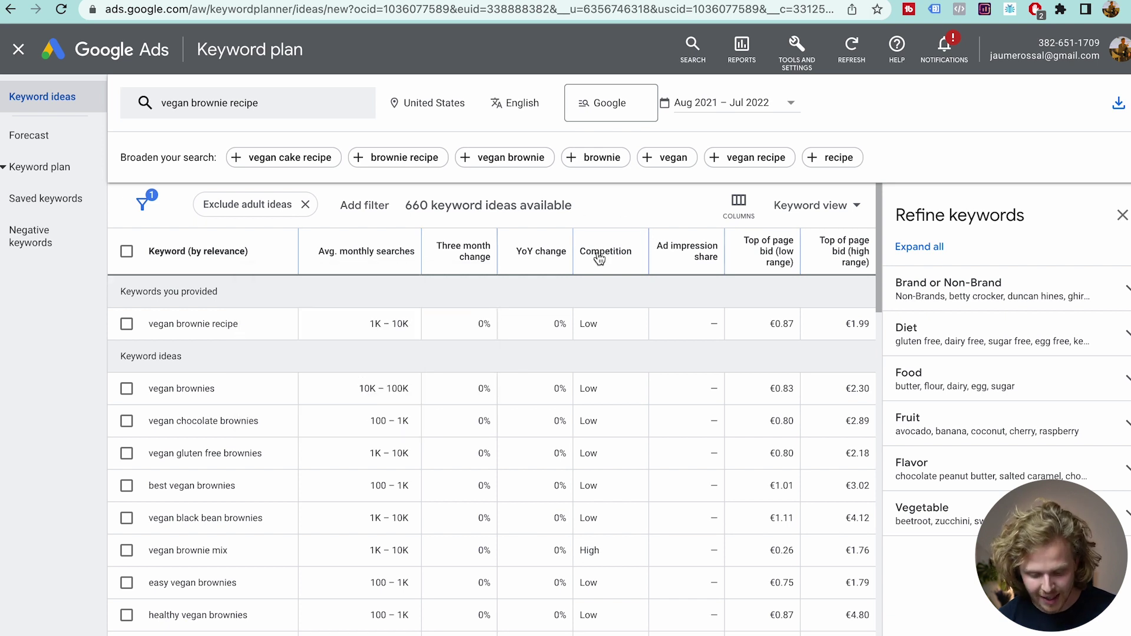
pyautogui.moveTo(607, 258)
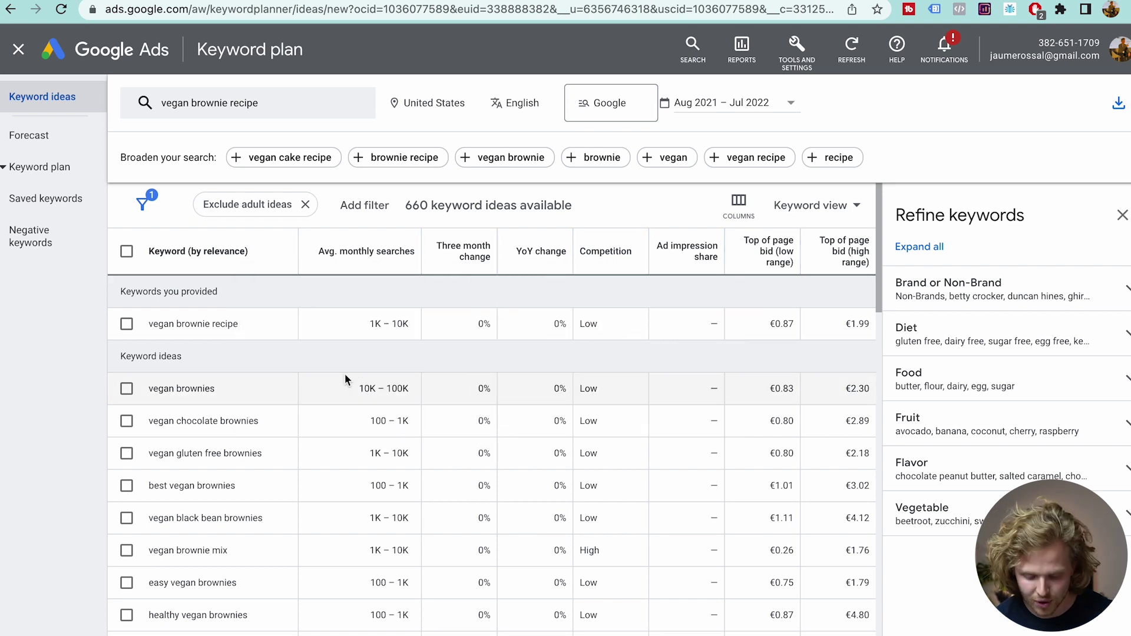
pyautogui.scroll(-1, 318, 359)
pyautogui.scroll(1, 235, 330)
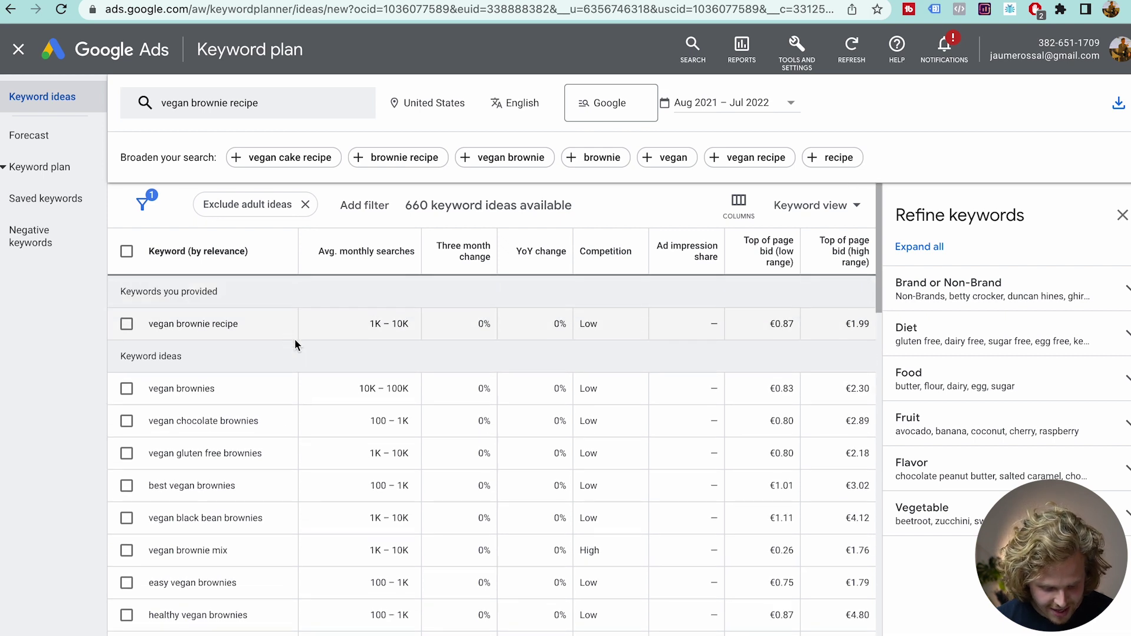
pyautogui.scroll(-1, 226, 324)
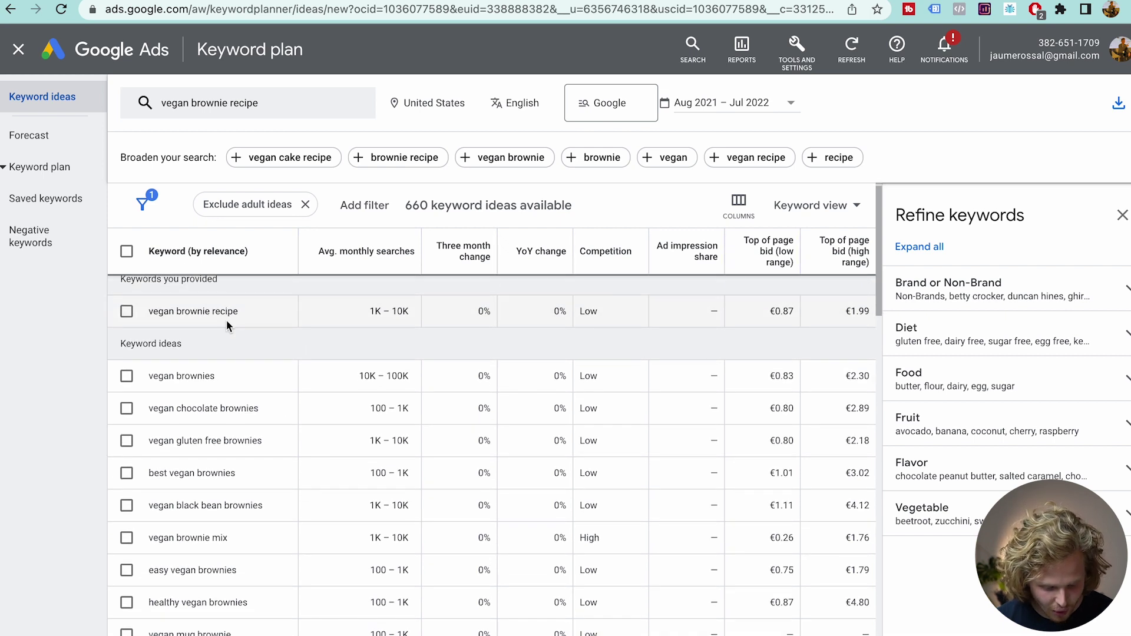
pyautogui.scroll(-2, 147, 315)
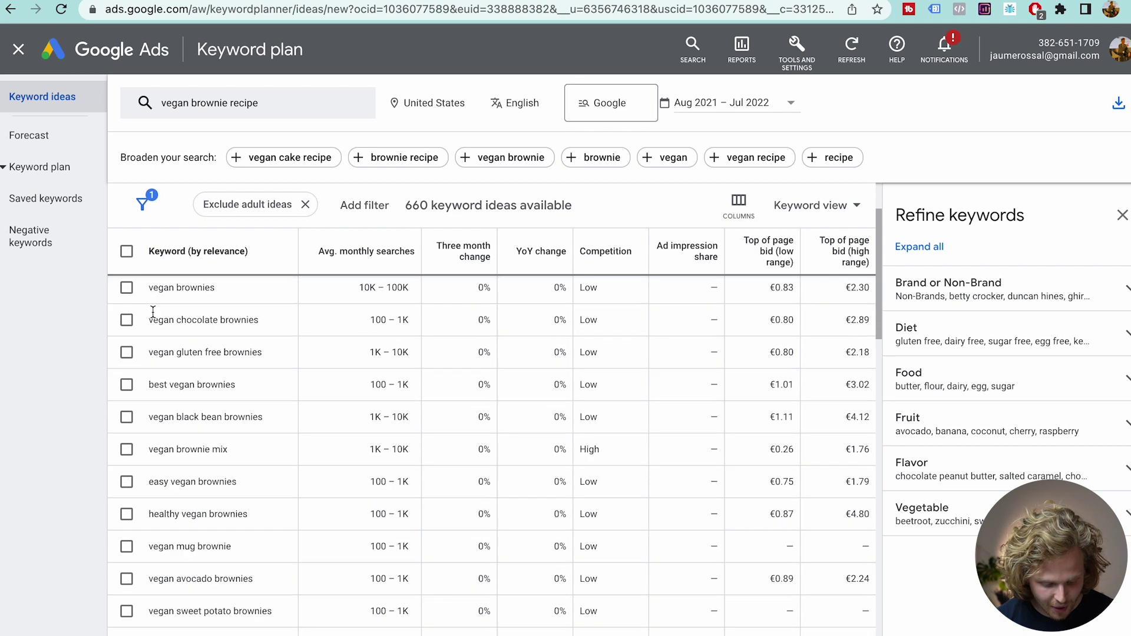
pyautogui.moveTo(170, 353); pyautogui.dragTo(243, 353)
pyautogui.scroll(-3, 271, 390)
pyautogui.moveTo(171, 352); pyautogui.dragTo(285, 356)
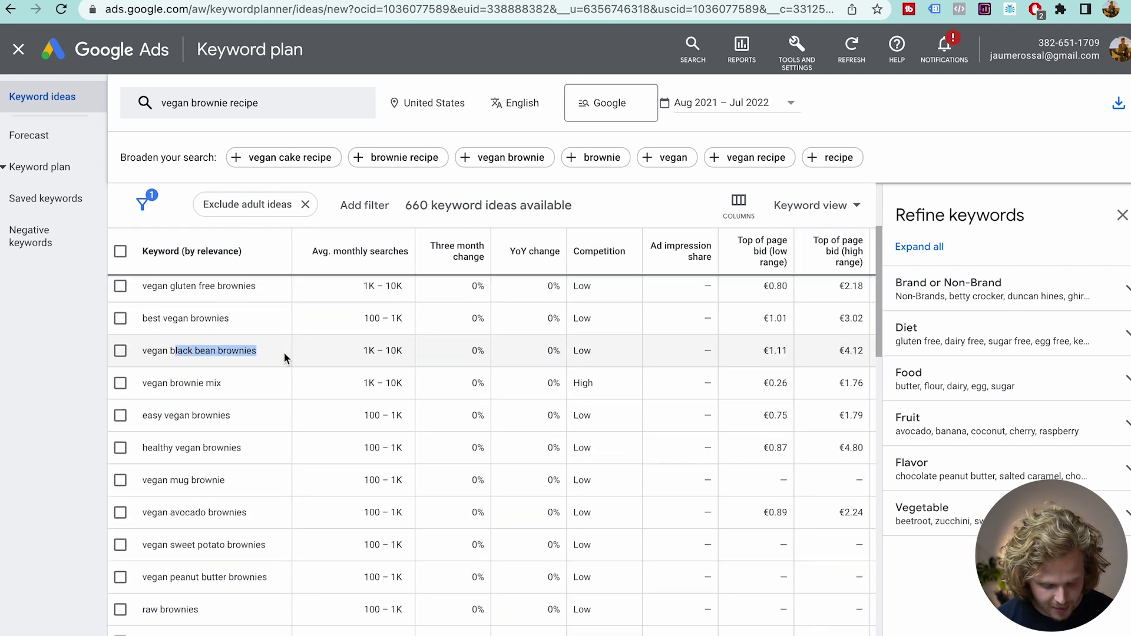
pyautogui.click(186, 356)
pyautogui.scroll(5, 186, 356)
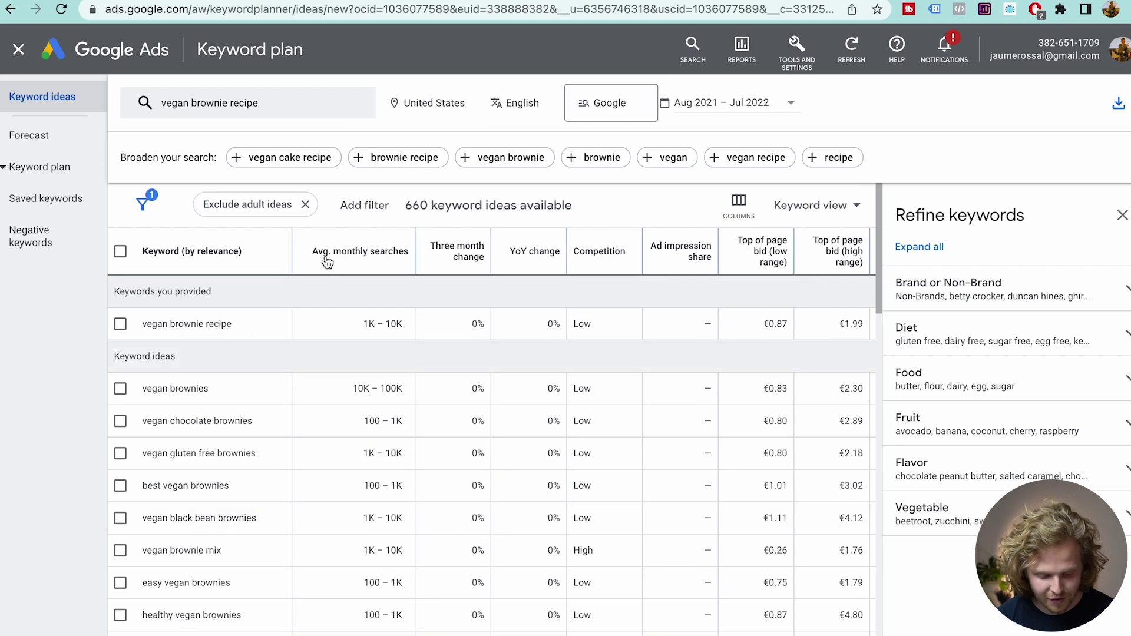
pyautogui.scroll(-1, 400, 491)
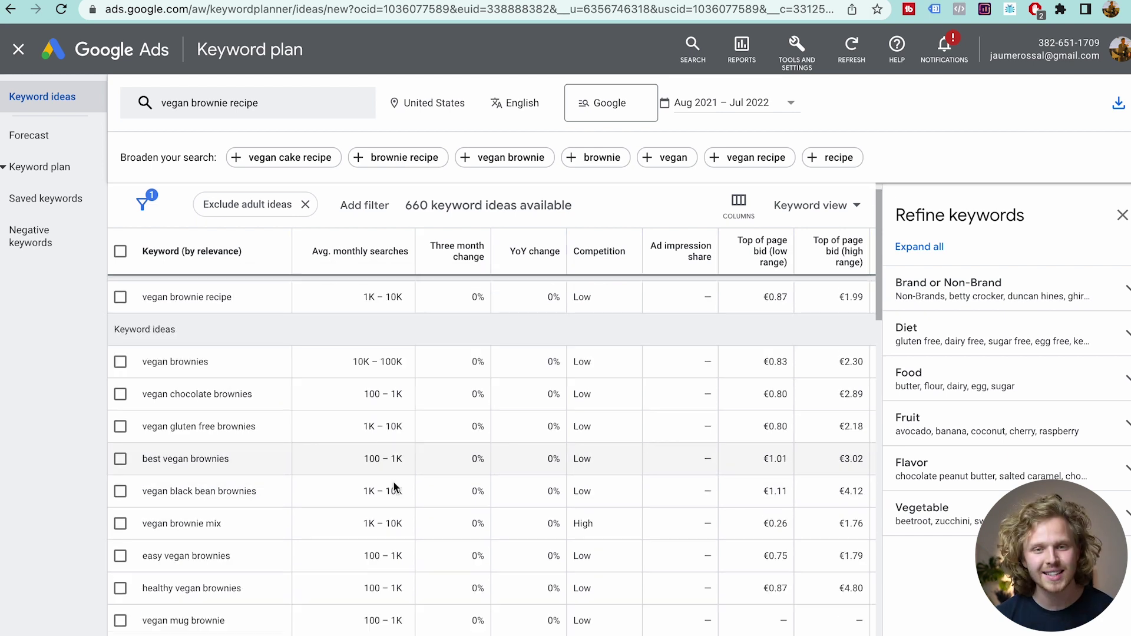
pyautogui.scroll(1, 394, 487)
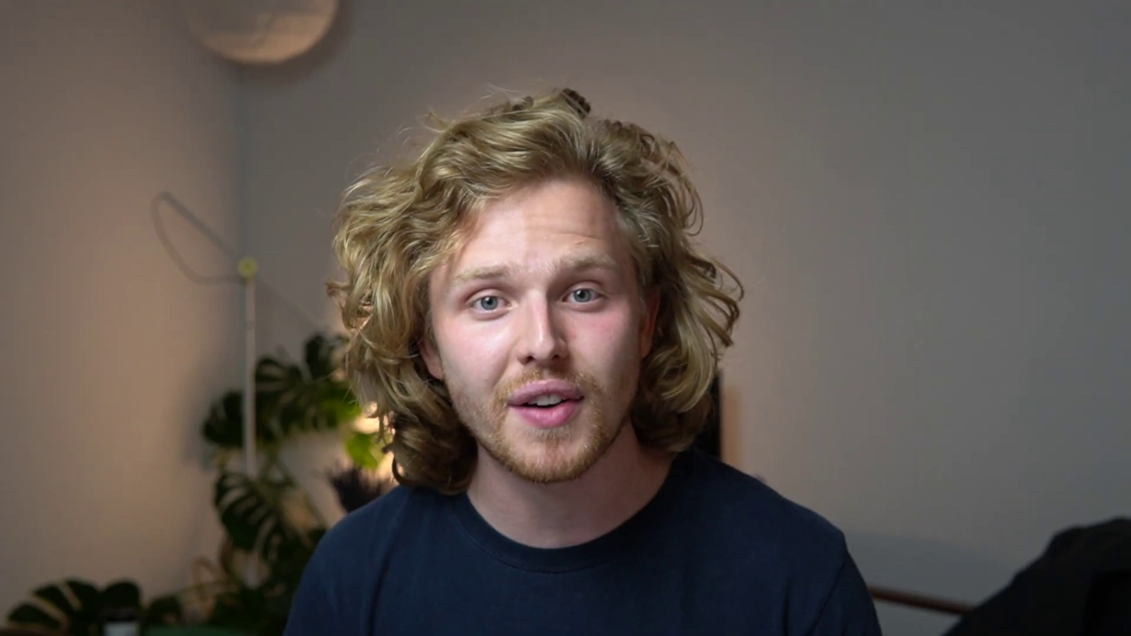
# Highlight vegan brownie recipe's search volume and Low competition, then switch to the Keyword Surfer store tab.
pyautogui.moveTo(627, 106); pyautogui.dragTo(643, 100)
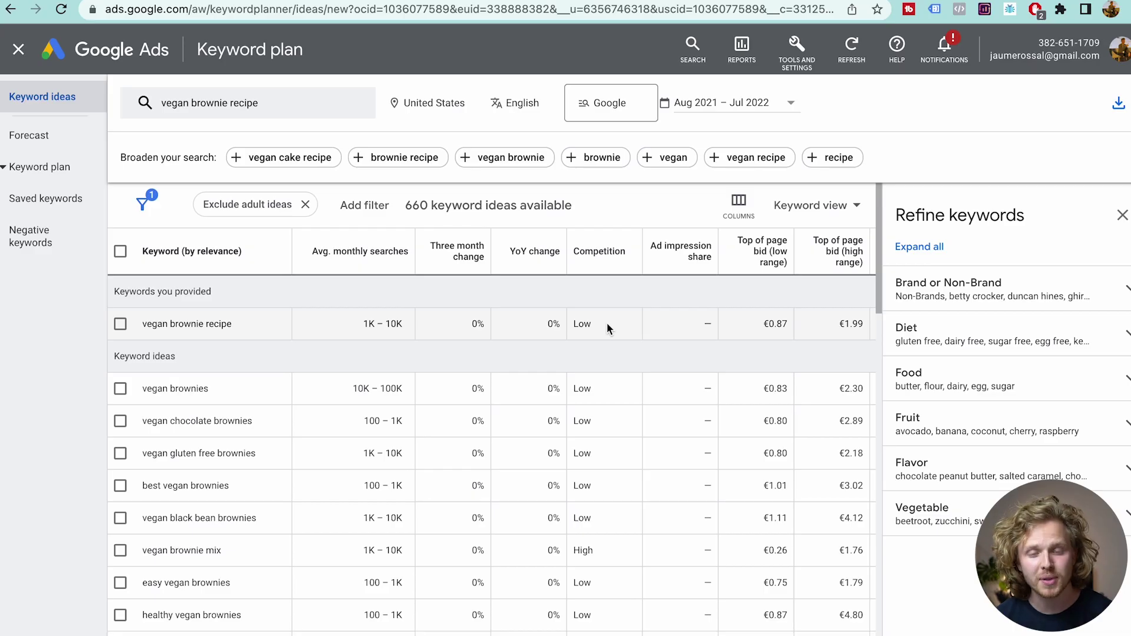
pyautogui.moveTo(590, 324); pyautogui.dragTo(576, 325)
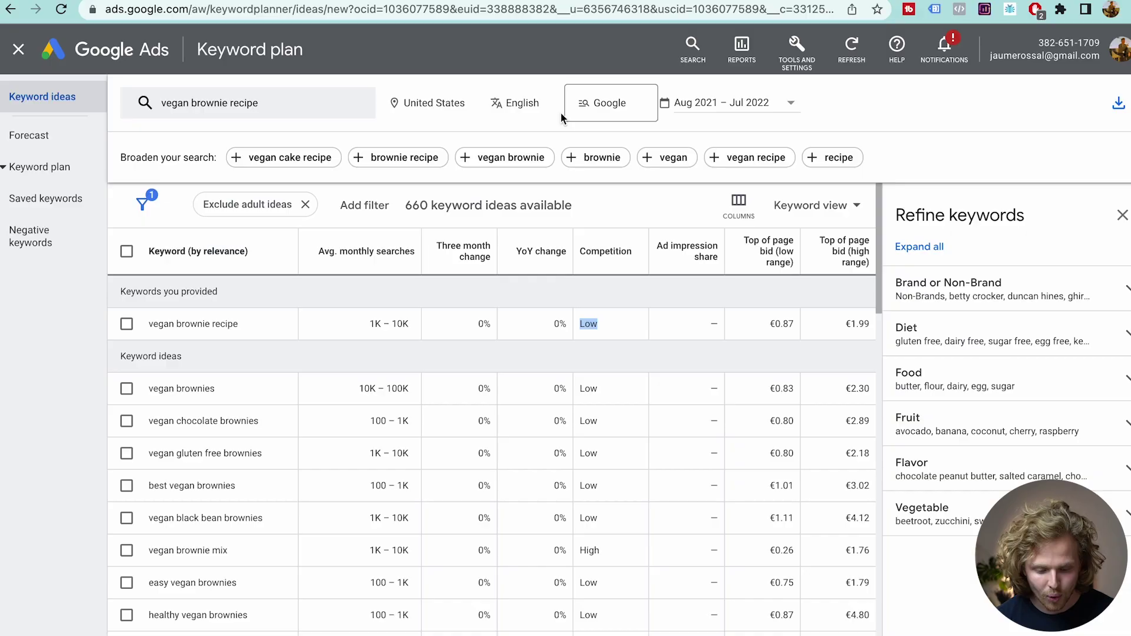
pyautogui.click(525, 0)
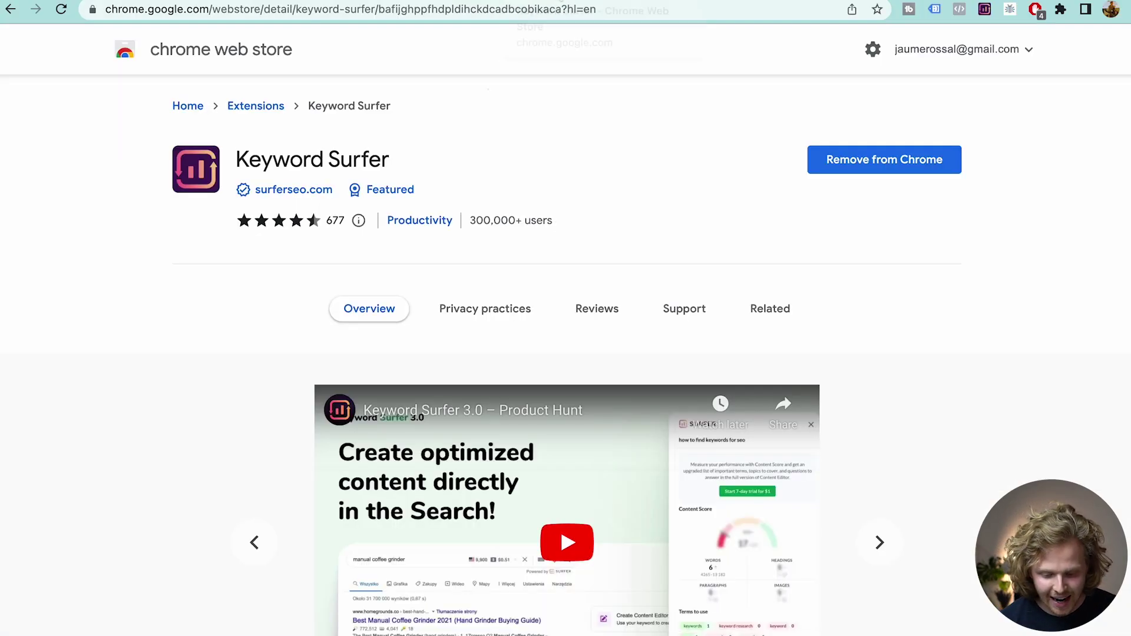
# Glance at the Keyword Surfer listing, then switch to the Google results for 'vegan brownie recipe'.
pyautogui.moveTo(246, 150); pyautogui.dragTo(406, 167)
pyautogui.click(412, 163)
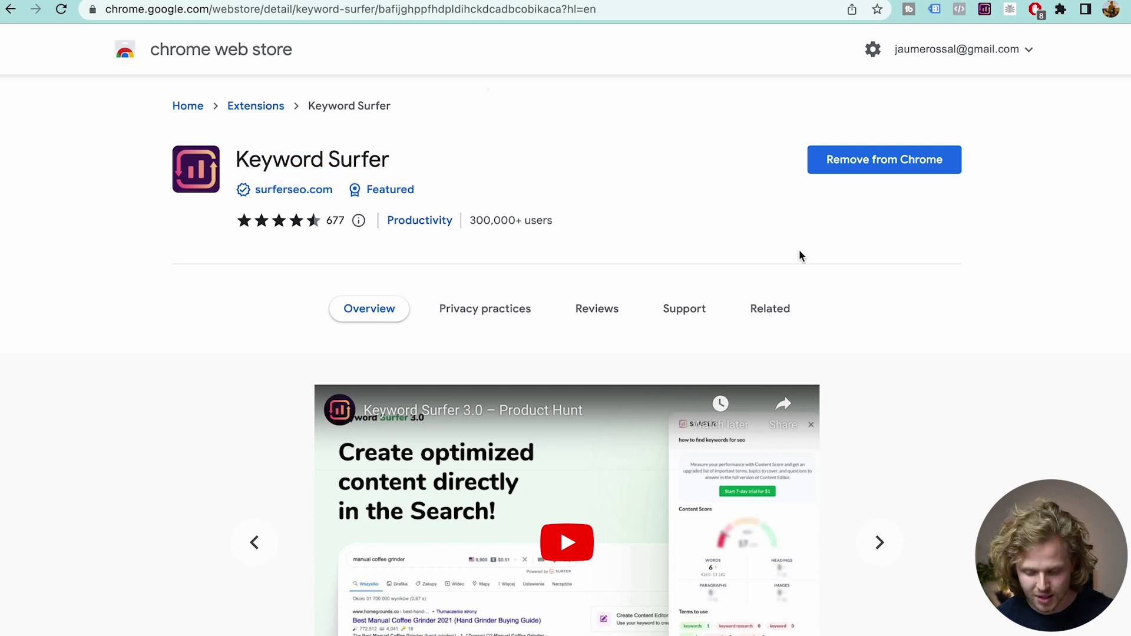
pyautogui.click(435, 0)
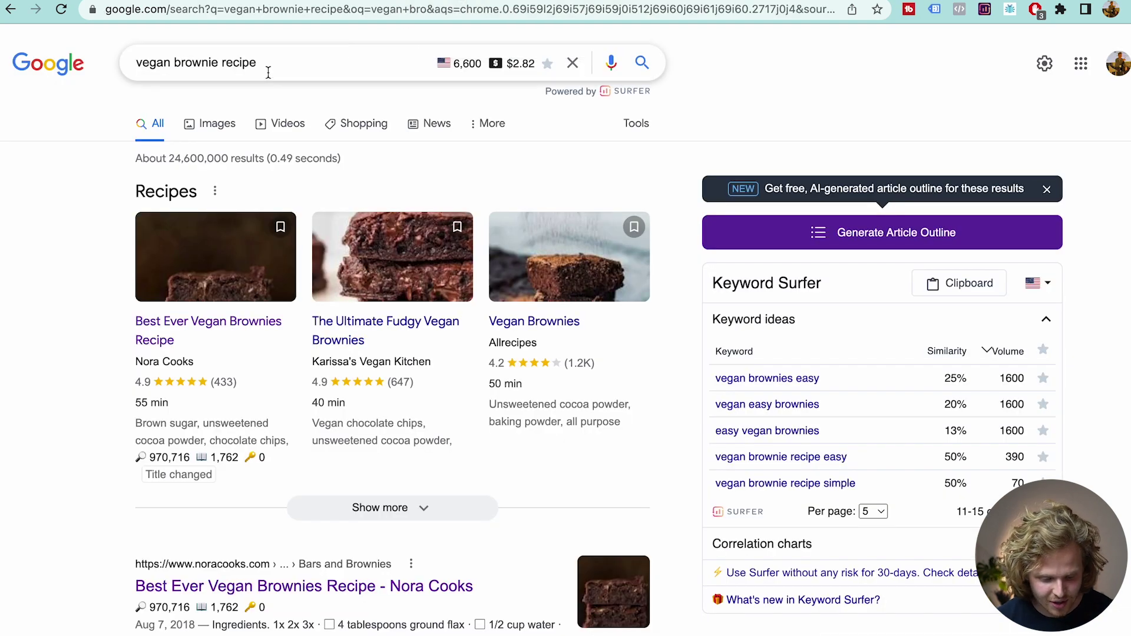
pyautogui.moveTo(158, 70); pyautogui.dragTo(137, 65)
pyautogui.press('Left')
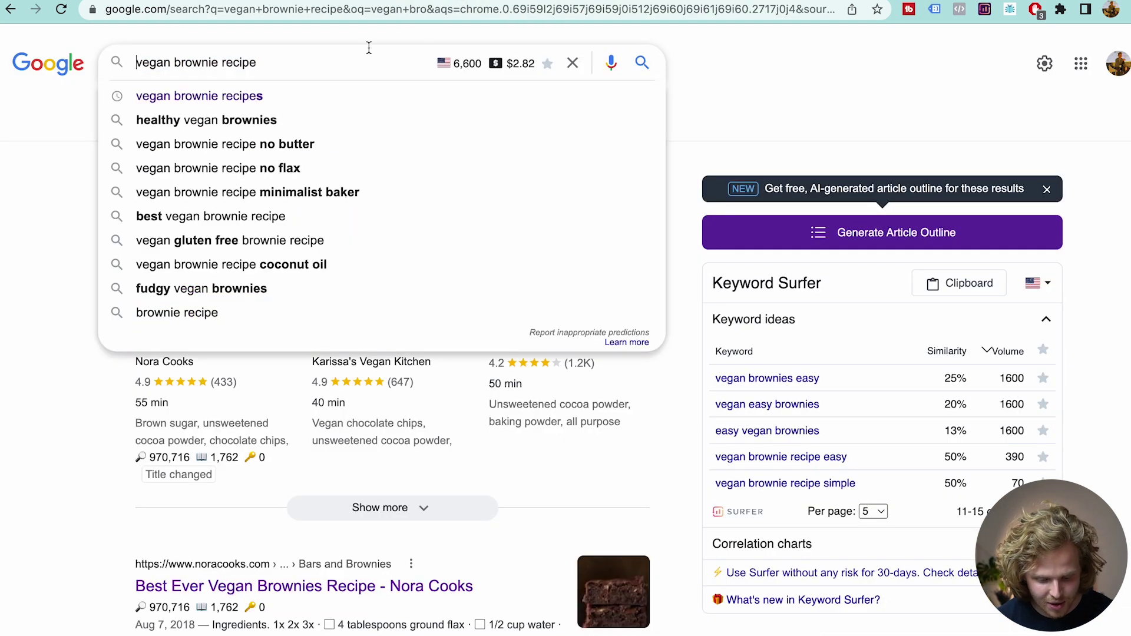
pyautogui.click(435, 40)
pyautogui.moveTo(469, 65)
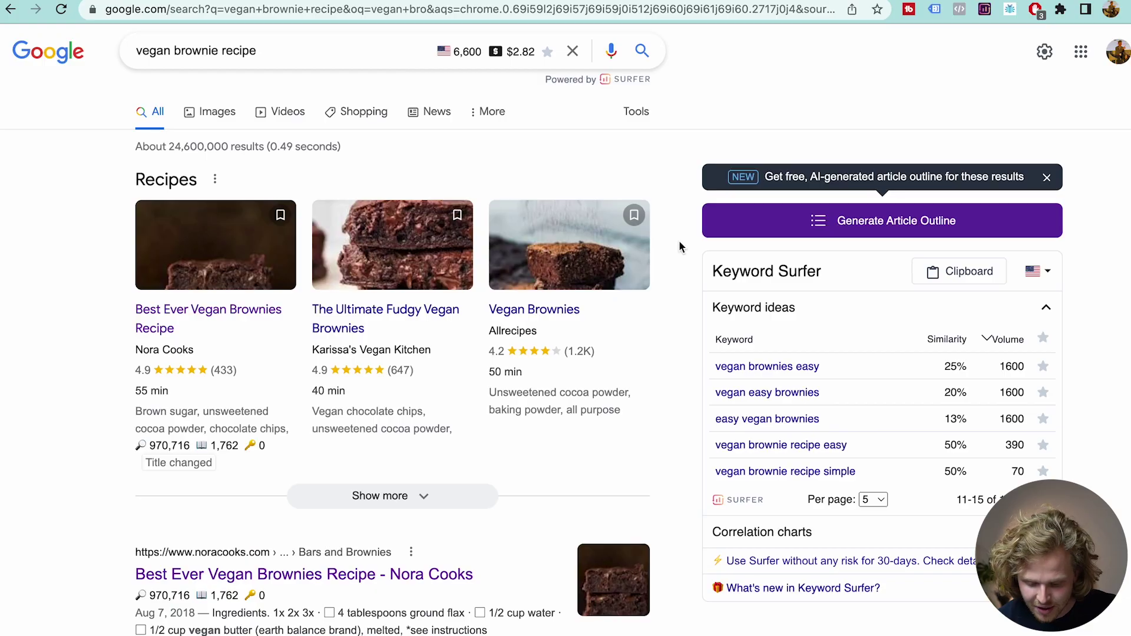
pyautogui.scroll(-1, 679, 242)
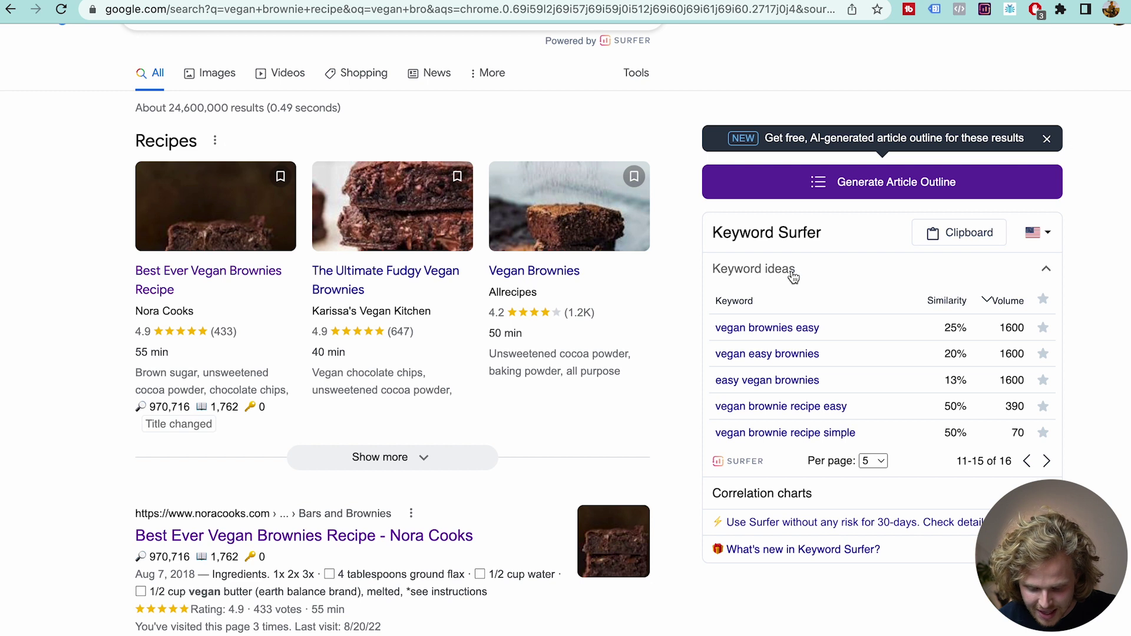
pyautogui.scroll(-2, 683, 275)
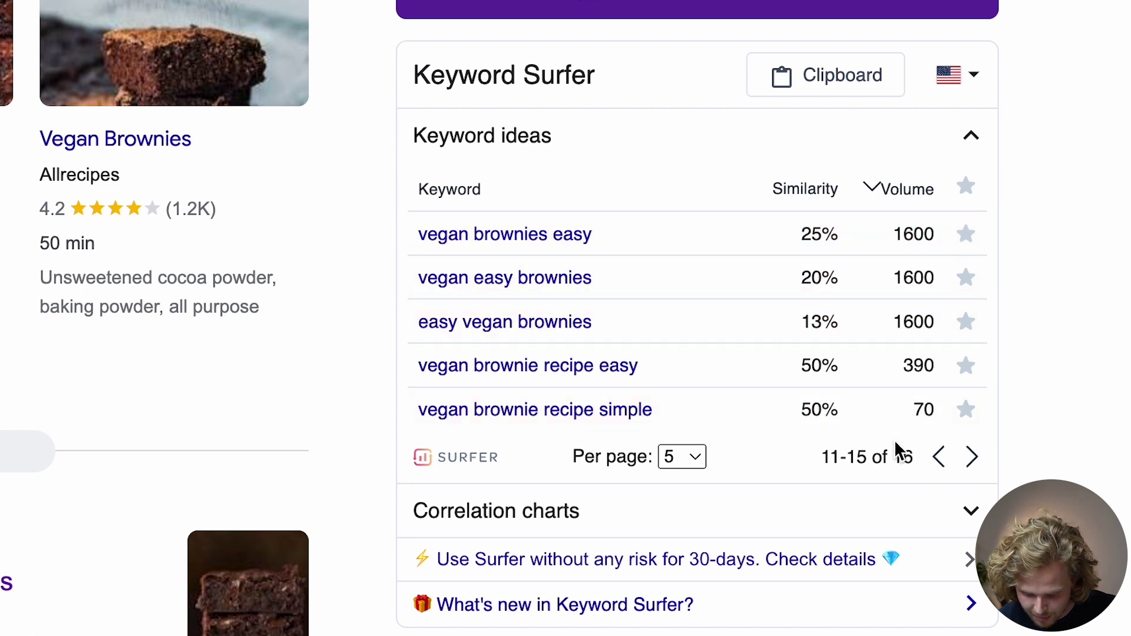
# Return the Keyword Surfer panel to ideas 1-5 of 16, led by vegan brownie at 22200.
pyautogui.doubleClick(939, 457)
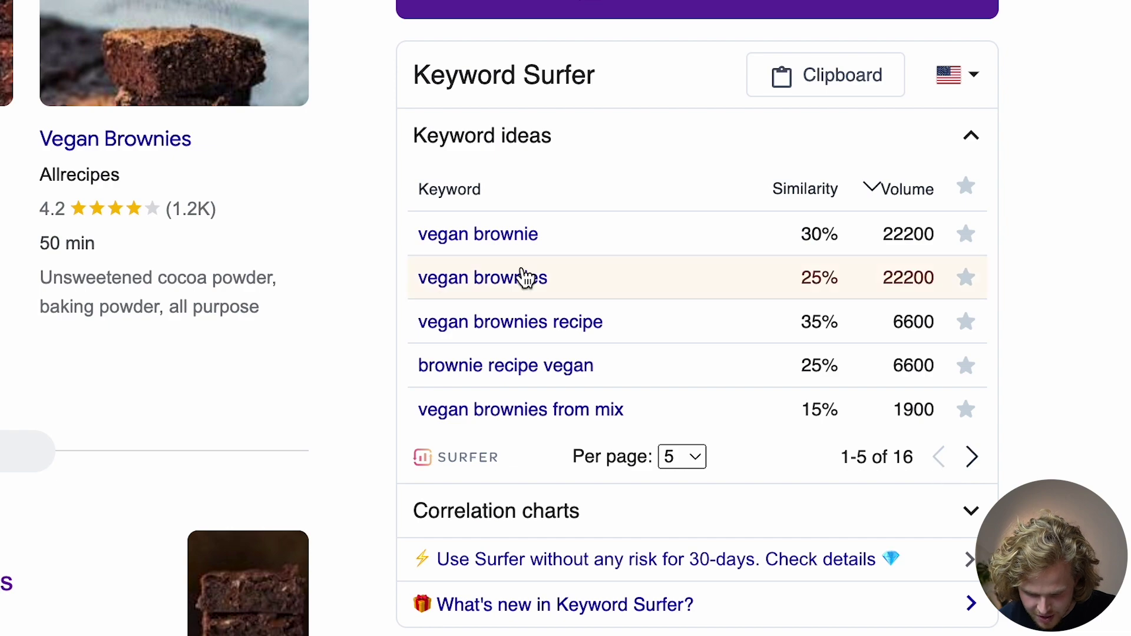
pyautogui.scroll(-1, 524, 277)
pyautogui.scroll(3, 525, 277)
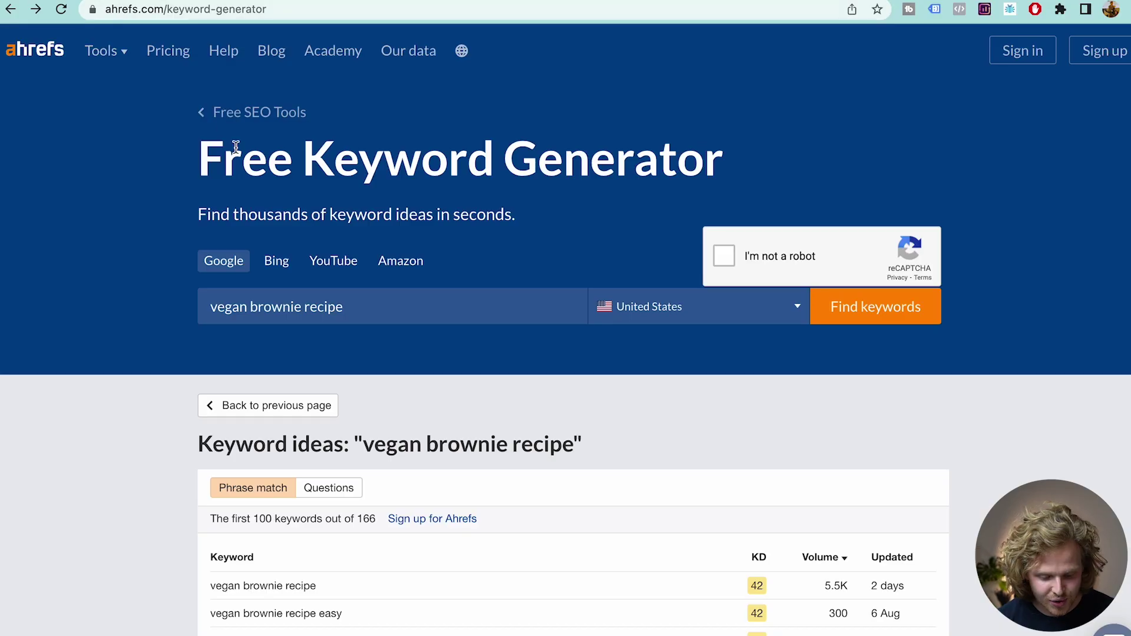
pyautogui.moveTo(235, 147); pyautogui.dragTo(731, 172)
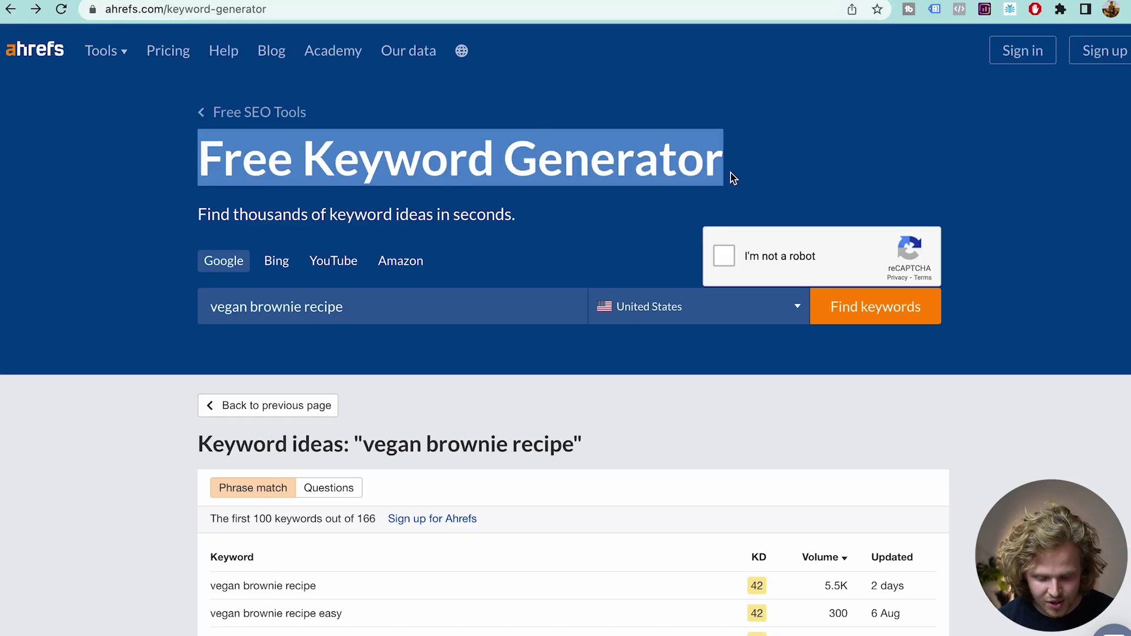
# Scroll to Ahrefs' keyword ideas table and highlight the first eight keyword rows.
pyautogui.click(731, 172)
pyautogui.scroll(-2, 365, 247)
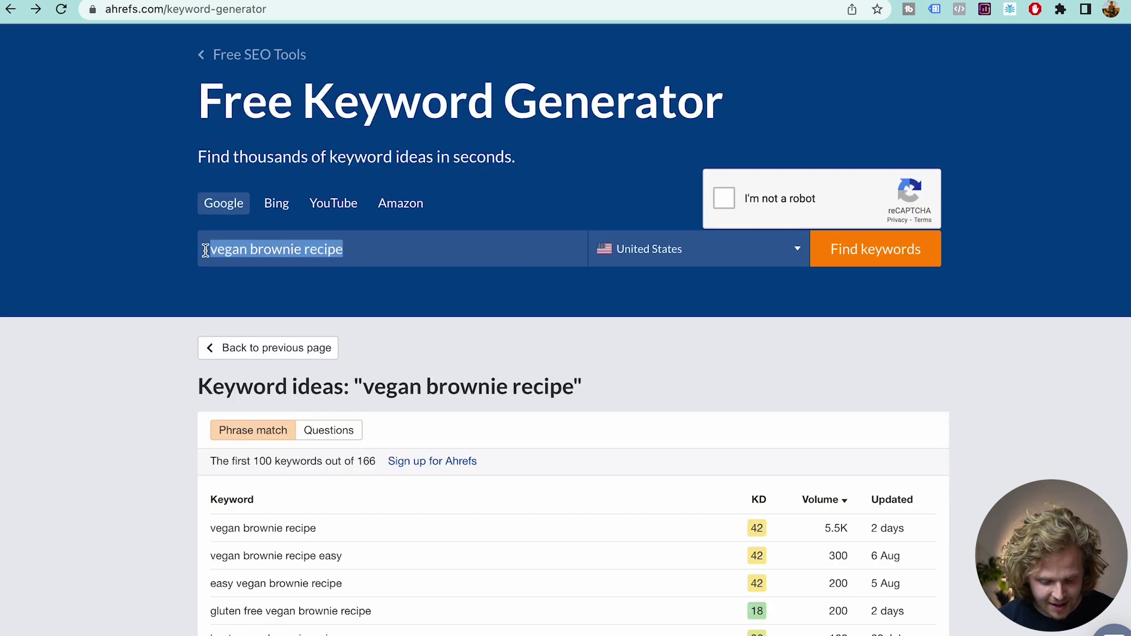
pyautogui.scroll(-5, 727, 209)
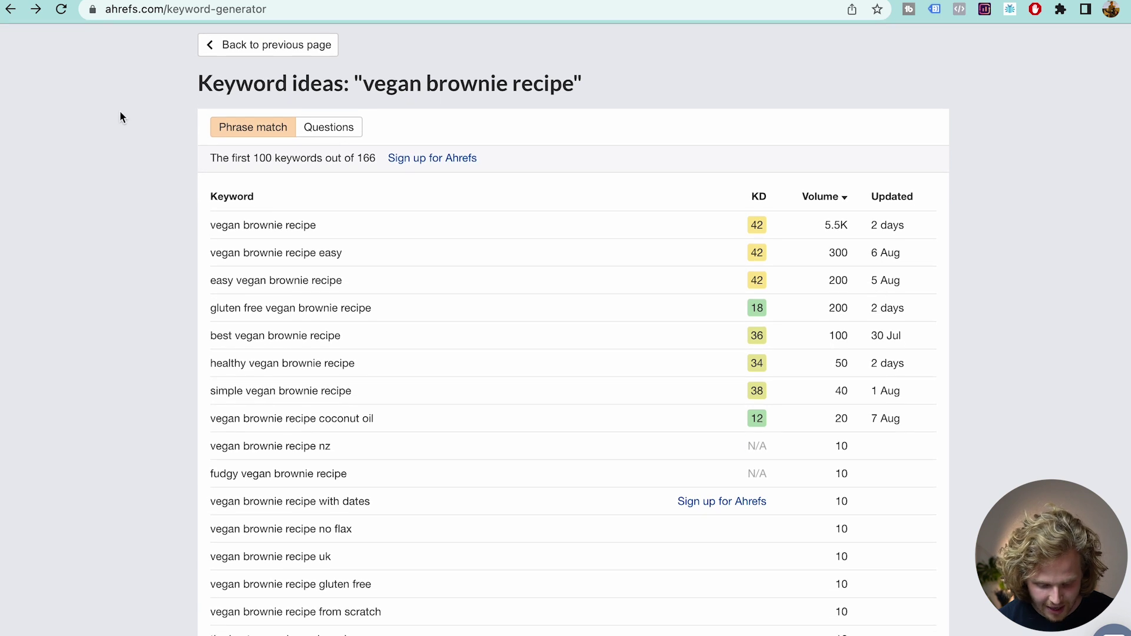
pyautogui.moveTo(214, 226); pyautogui.dragTo(389, 420)
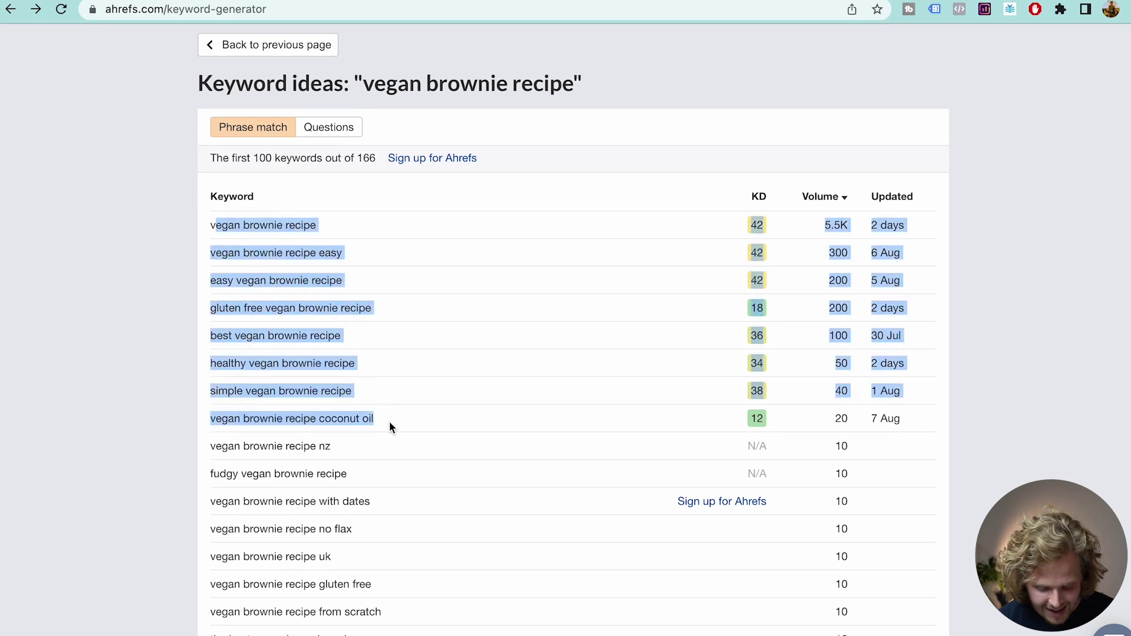
pyautogui.click(389, 420)
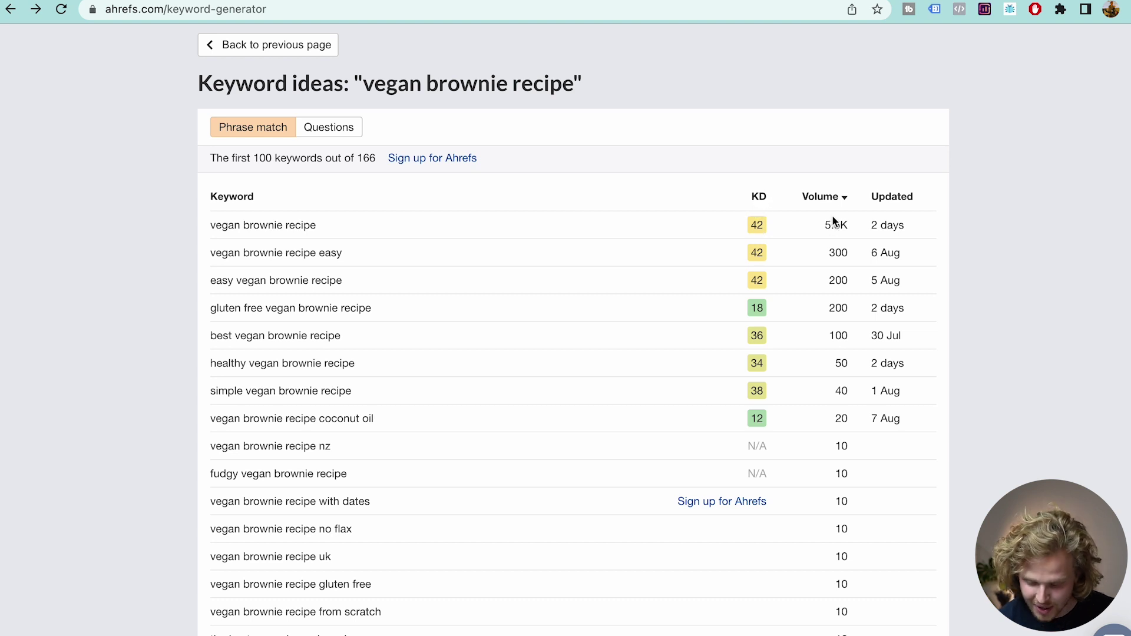
# Compare KD and volume down to 10 across the remaining ideas, then return to the top.
pyautogui.scroll(-3, 887, 377)
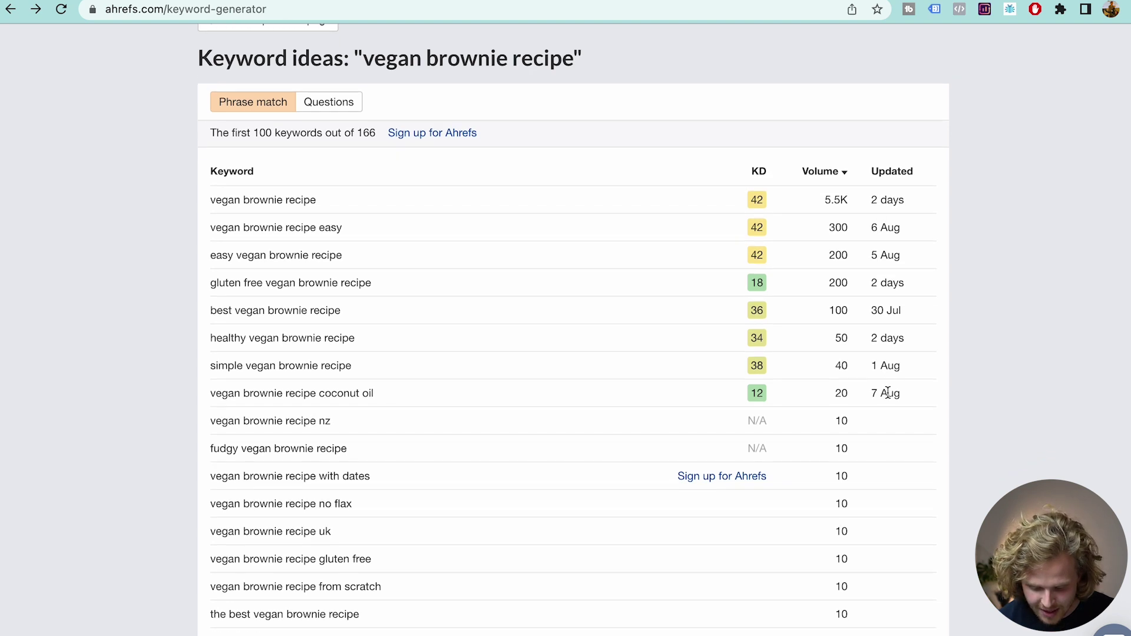
pyautogui.moveTo(625, 348); pyautogui.dragTo(722, 629)
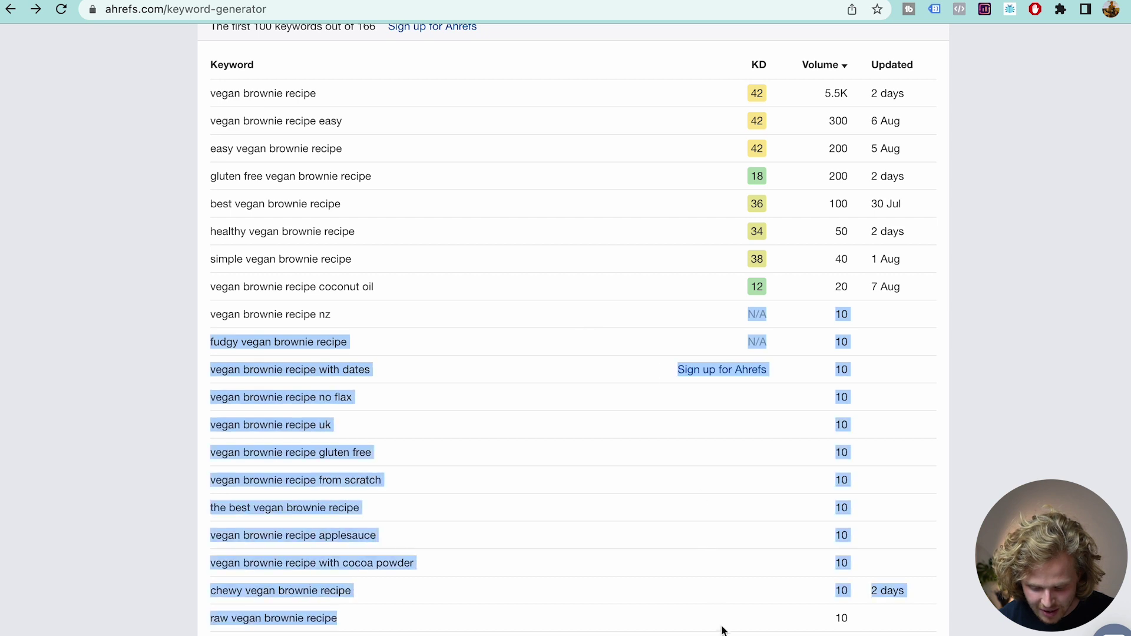
pyautogui.scroll(-3, 723, 628)
pyautogui.scroll(5, 740, 568)
pyautogui.click(826, 488)
pyautogui.scroll(-6, 826, 488)
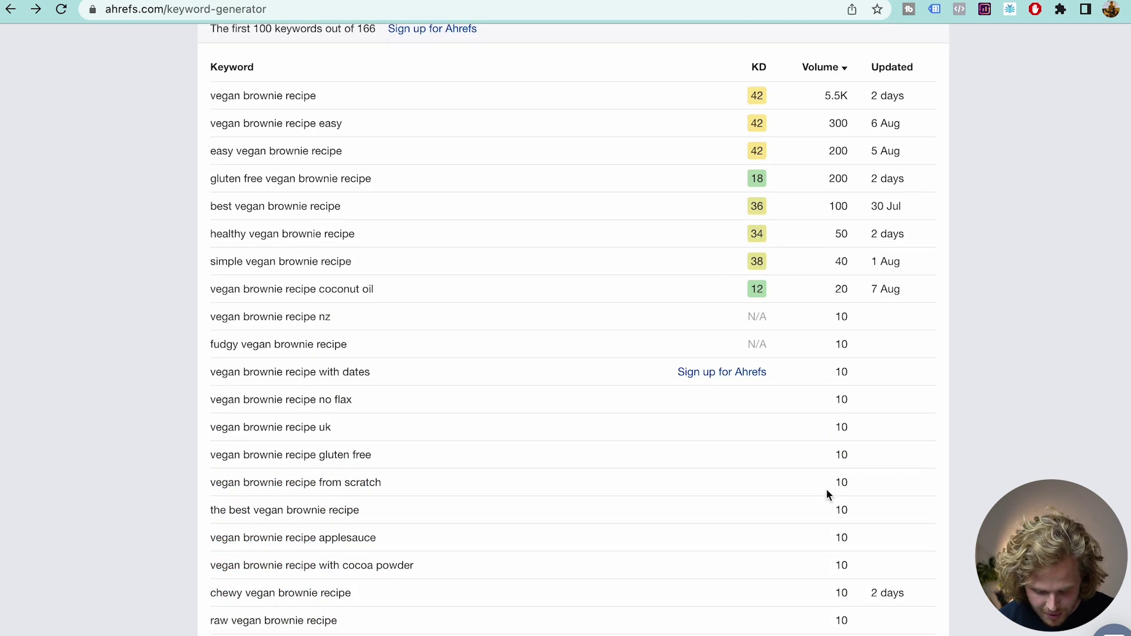
pyautogui.scroll(5, 727, 204)
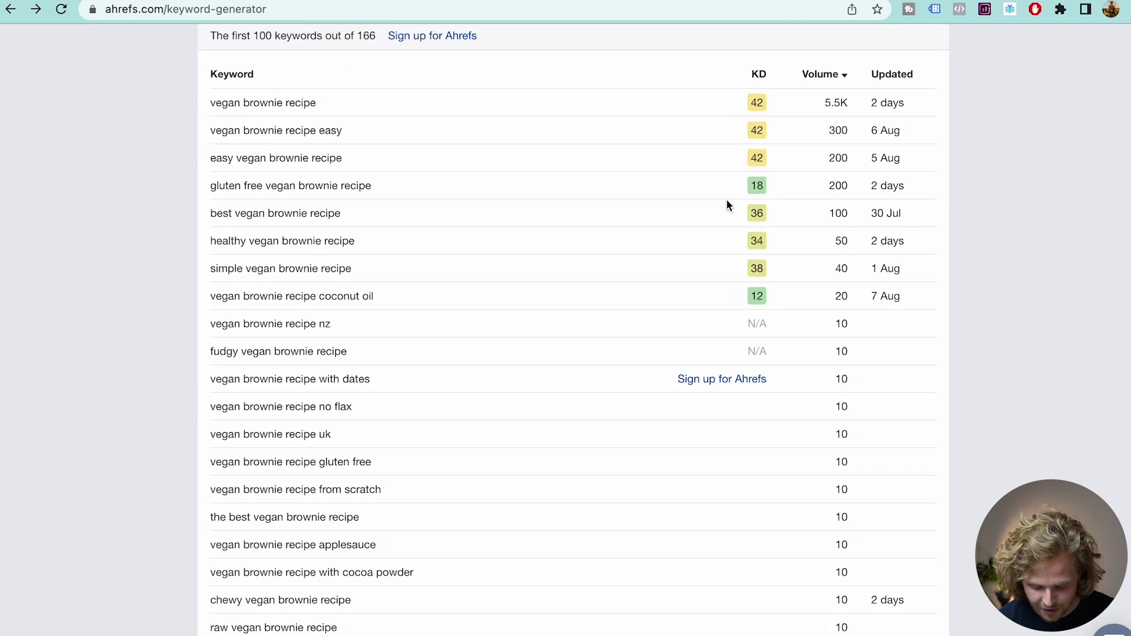
pyautogui.scroll(-15, 726, 204)
pyautogui.scroll(-15, 725, 199)
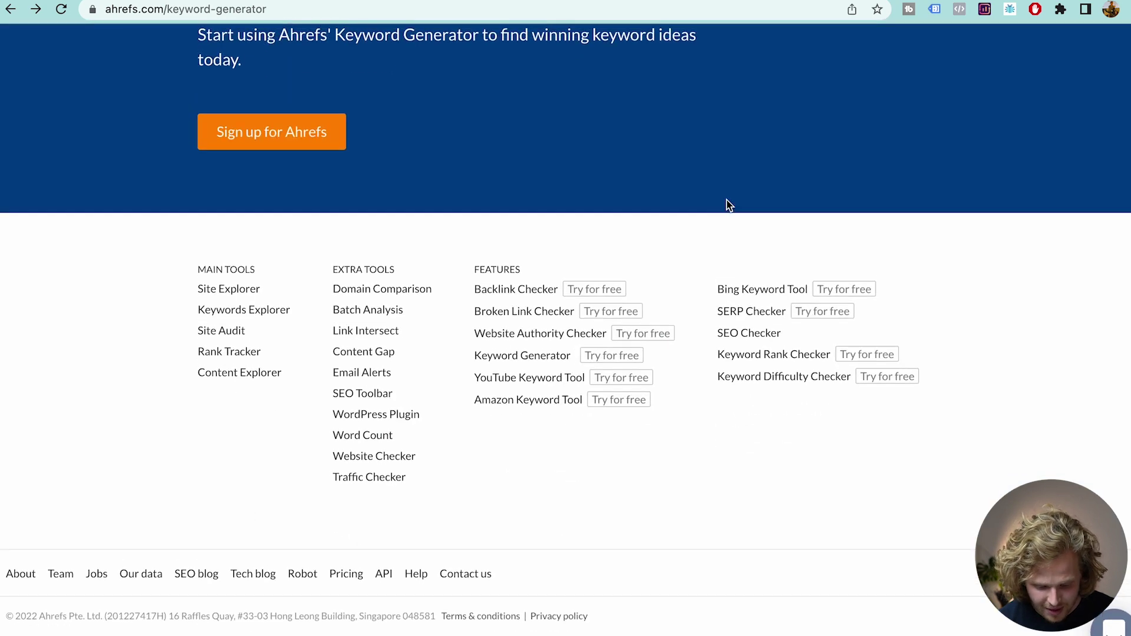
pyautogui.scroll(10, 726, 199)
pyautogui.scroll(-2, 725, 200)
pyautogui.scroll(15, 725, 199)
pyautogui.scroll(20, 726, 199)
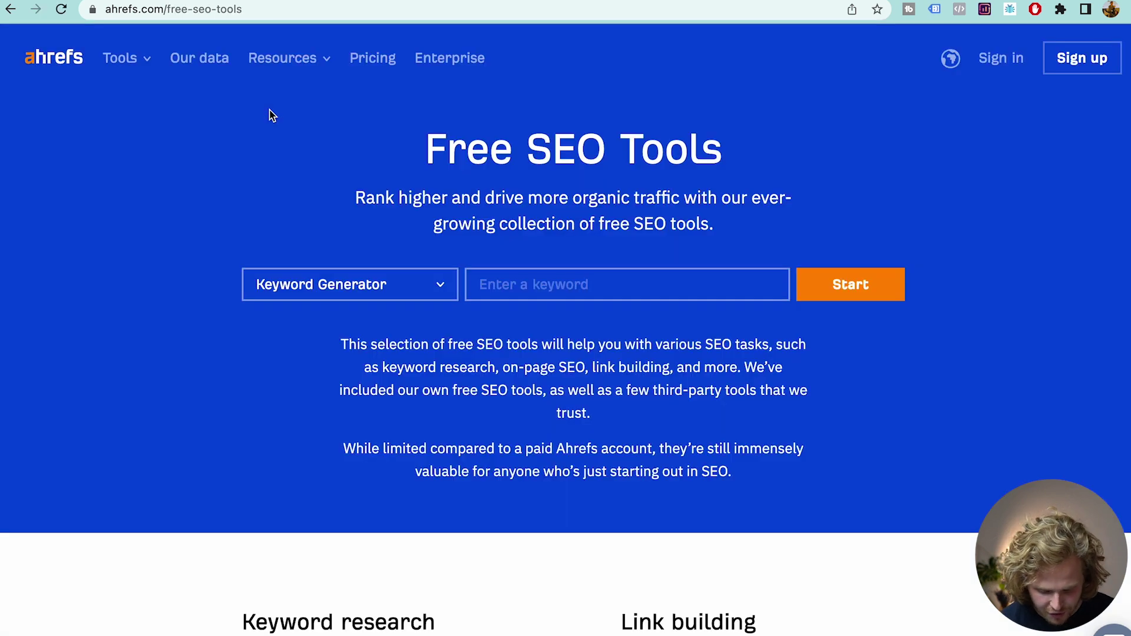
# Scroll through the Free SEO Tools' Keyword research, Link building and SERP sections.
pyautogui.scroll(-10, 271, 115)
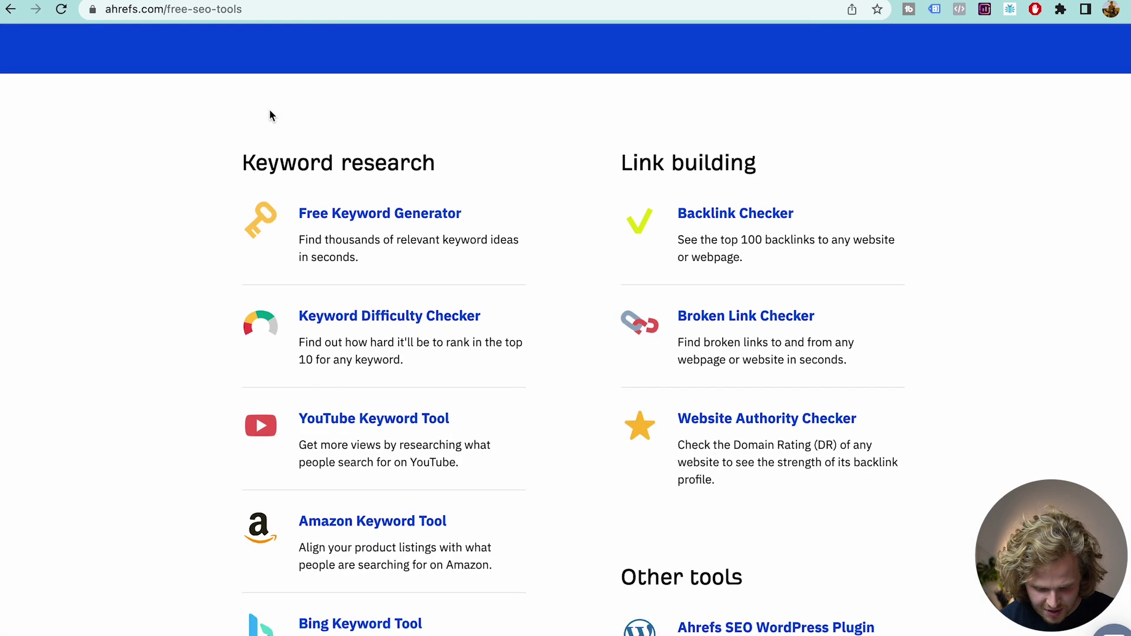
pyautogui.scroll(-9, 270, 113)
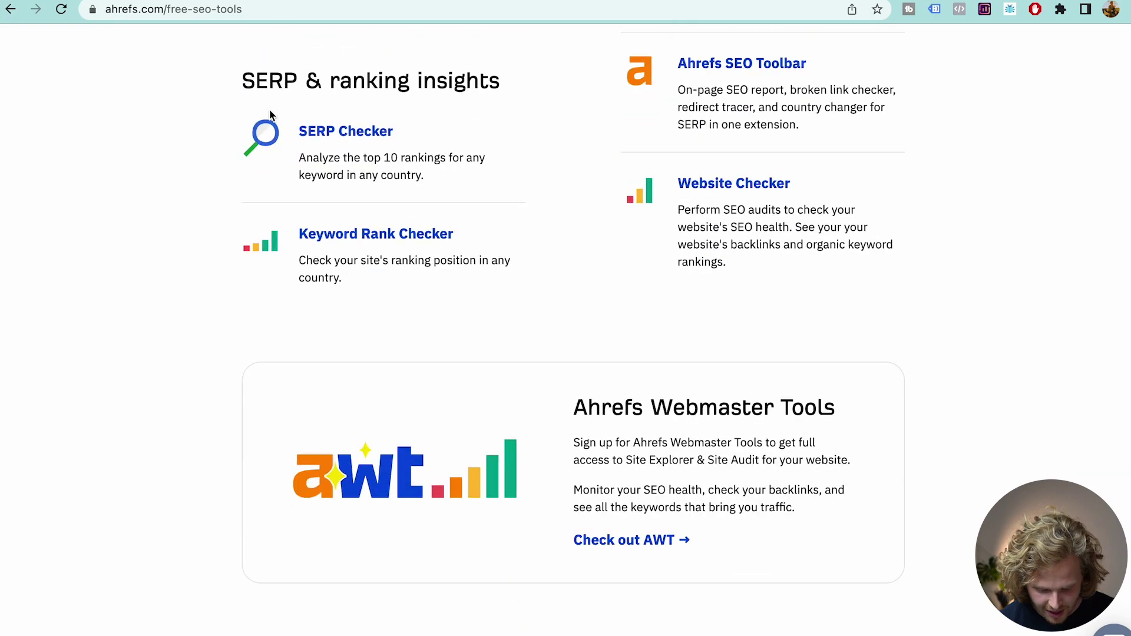
pyautogui.scroll(15, 271, 114)
pyautogui.scroll(4, 271, 115)
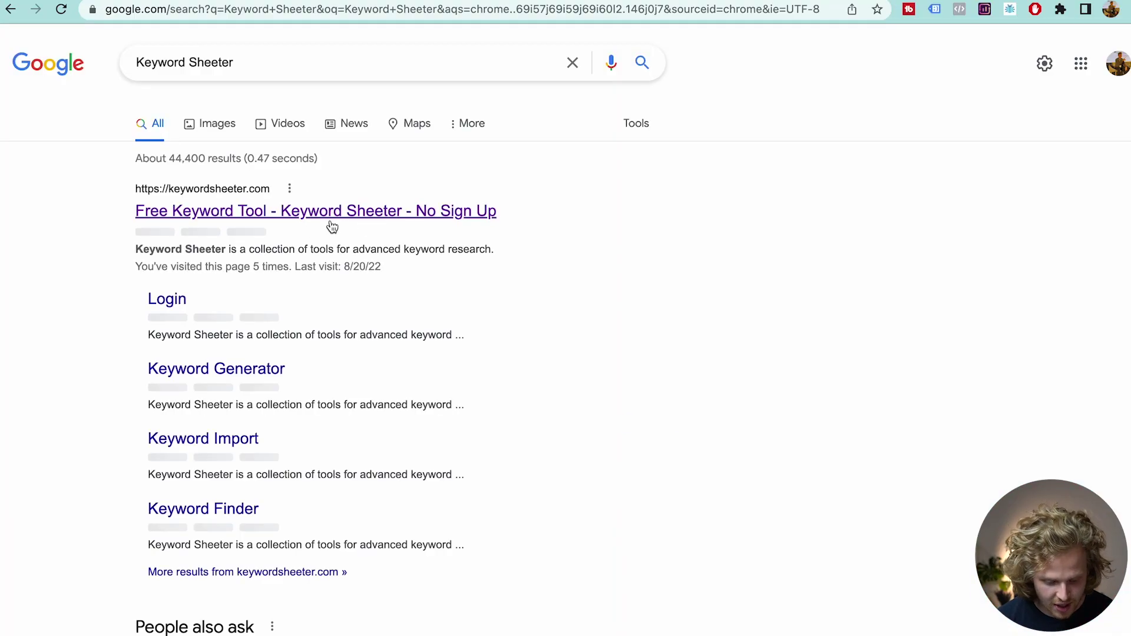
# Generate Keyword Sheeter ideas for the seed 'vegan brownie recipe' and review the list.
pyautogui.click(330, 223)
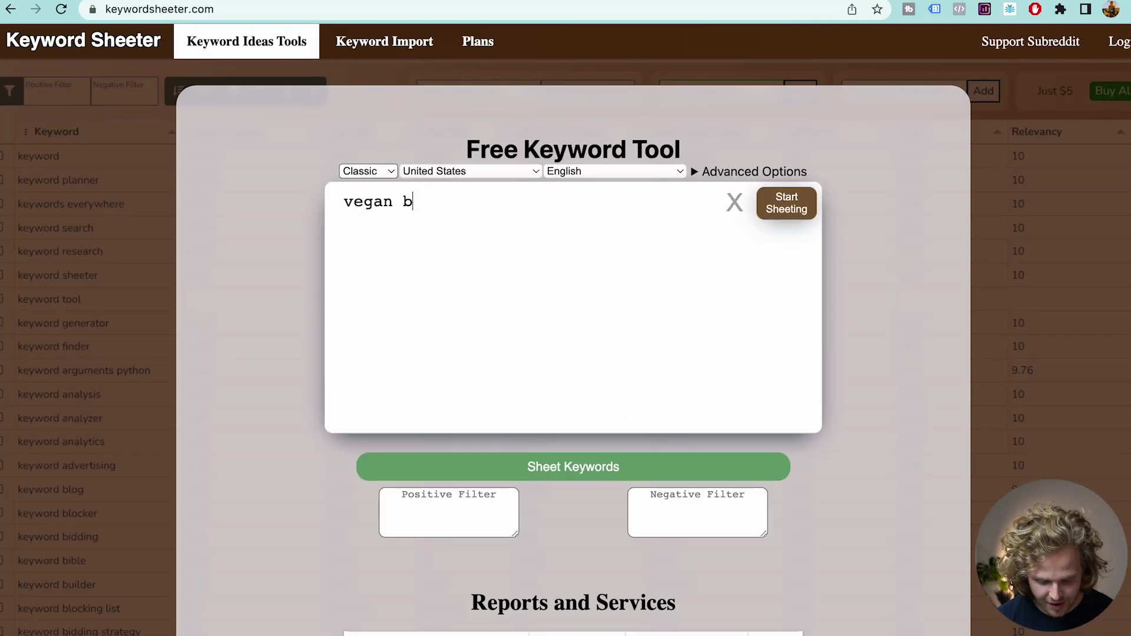
pyautogui.click(805, 213)
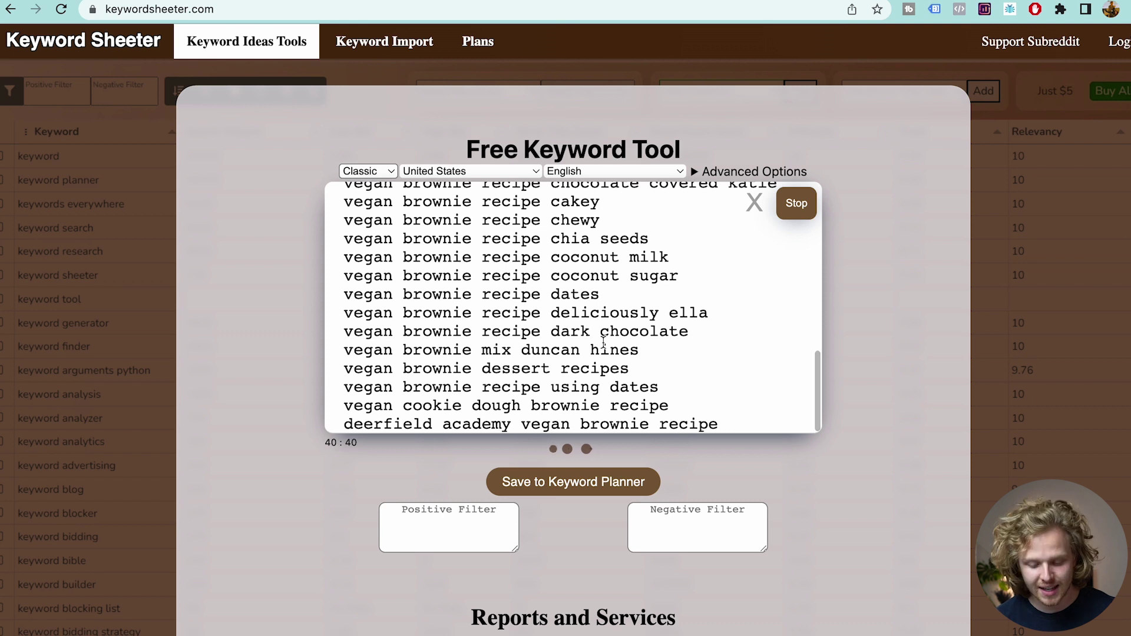
pyautogui.scroll(-3, 602, 341)
pyautogui.scroll(3, 602, 341)
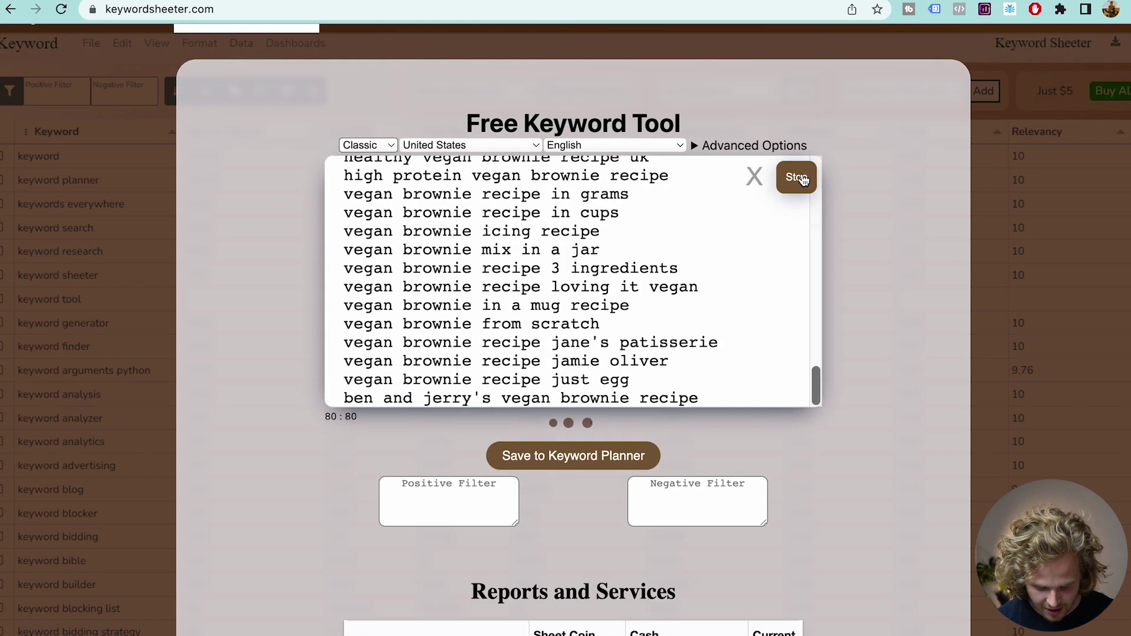
pyautogui.scroll(15, 524, 316)
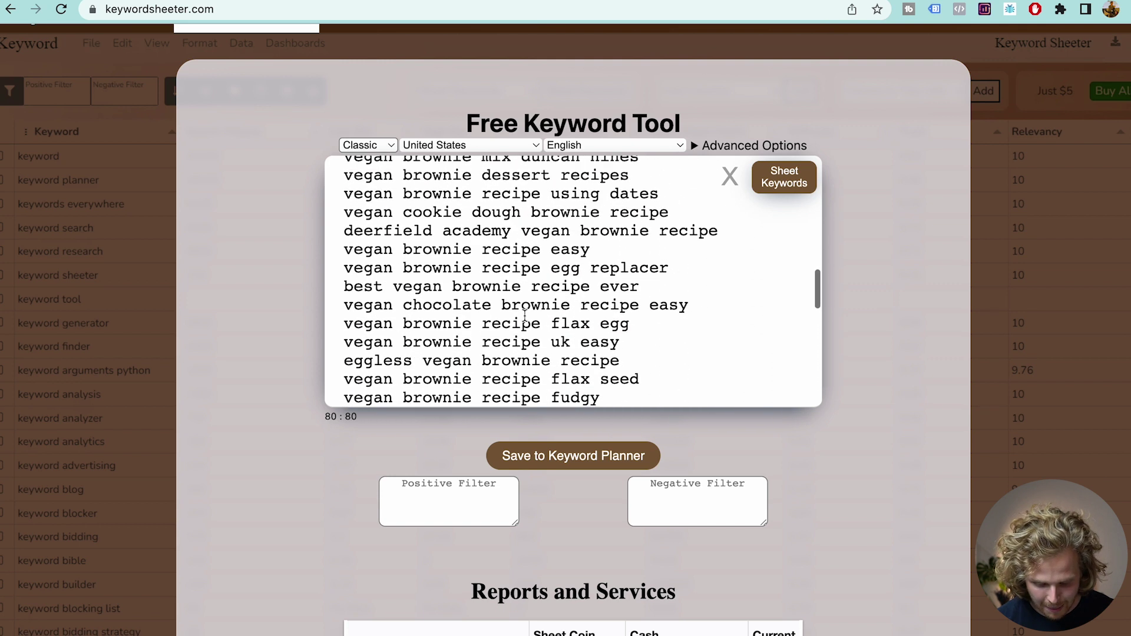
pyautogui.scroll(10, 524, 317)
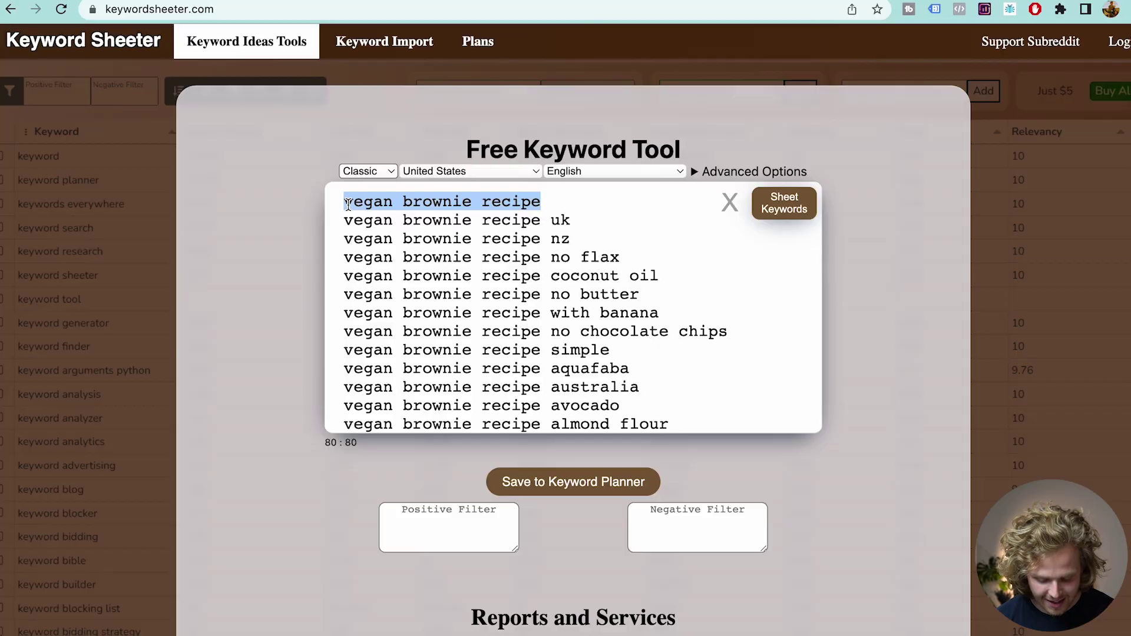
# Search Google for the copied keyword 'vegan brownie recipe', then go to the QuestionDB homepage.
pyautogui.press('super+c')
pyautogui.press('super+t')
pyautogui.press('super+v')
pyautogui.press('Return')
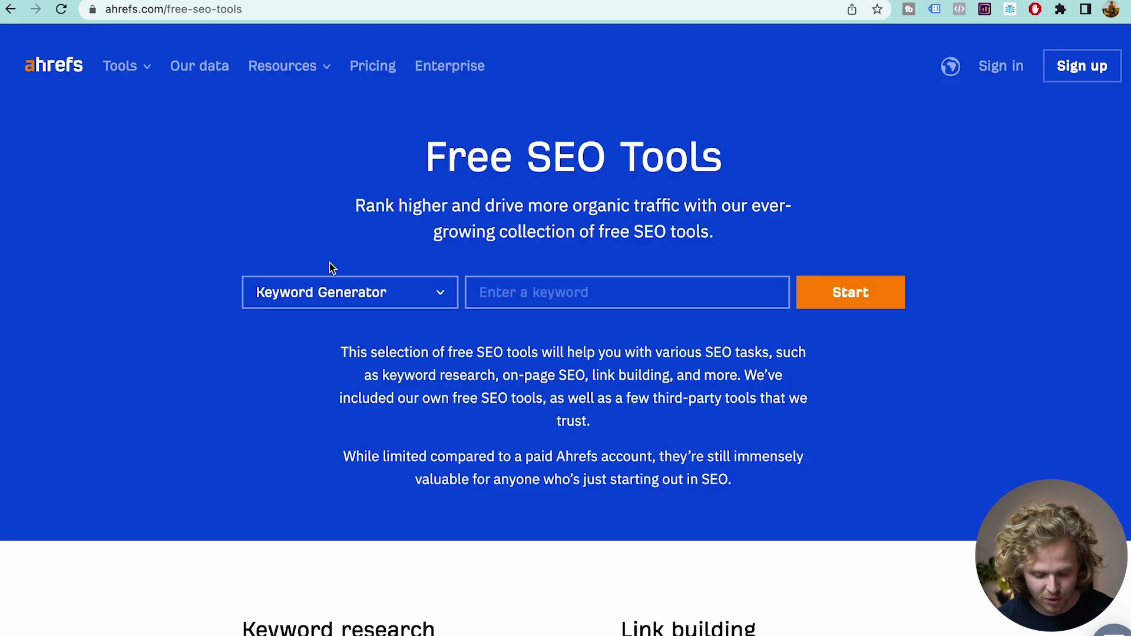
pyautogui.scroll(-3, 328, 265)
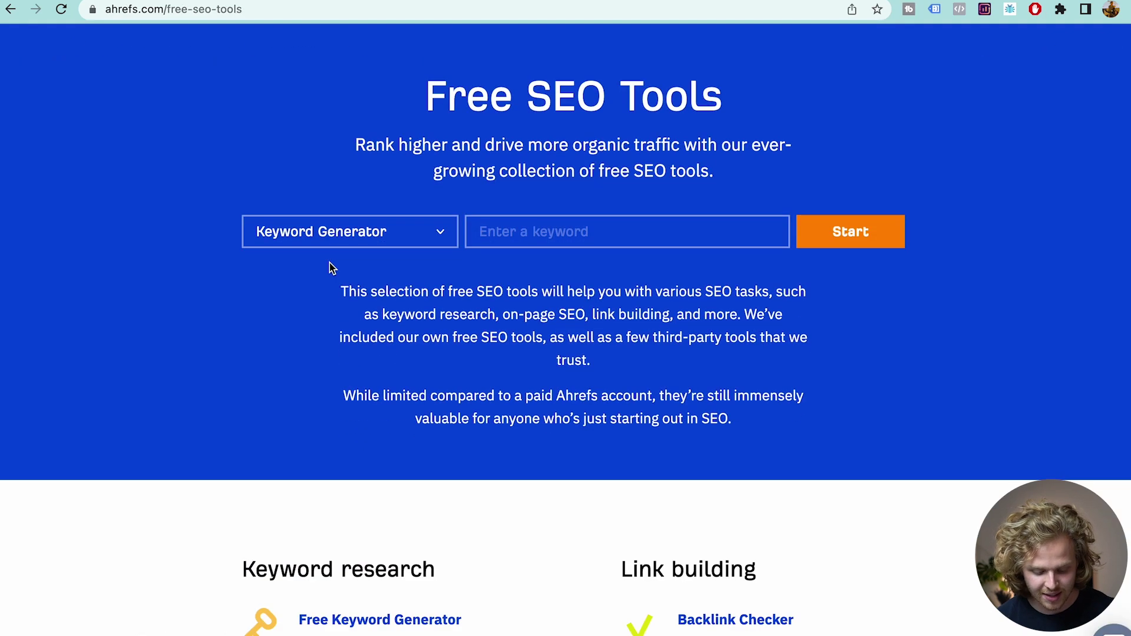
pyautogui.scroll(2, 330, 273)
pyautogui.scroll(2, 332, 424)
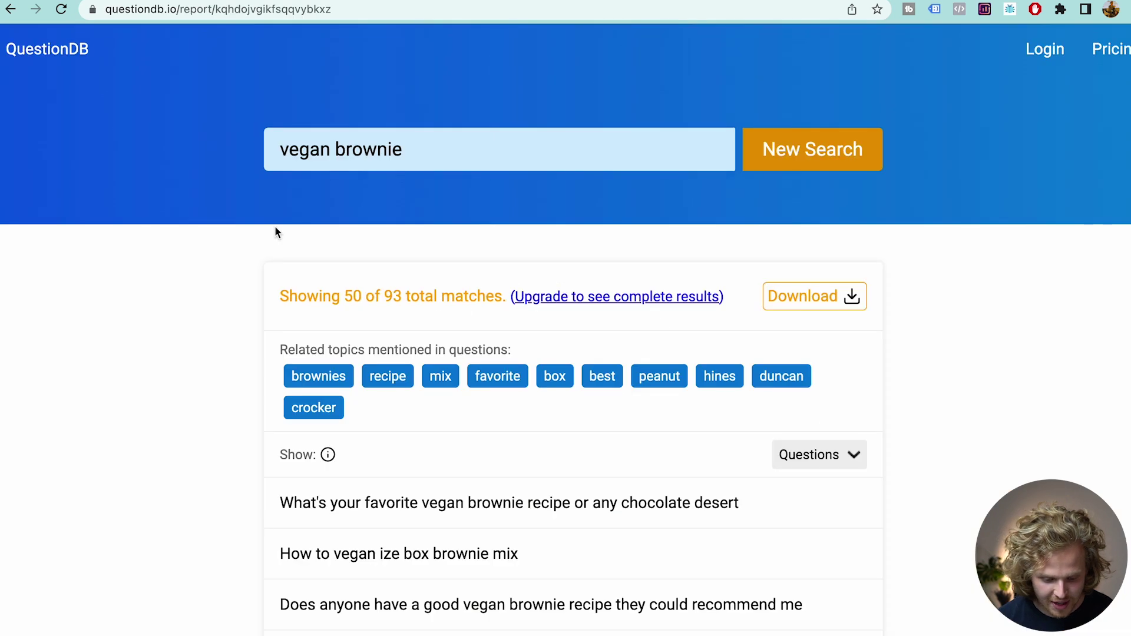
pyautogui.click(65, 48)
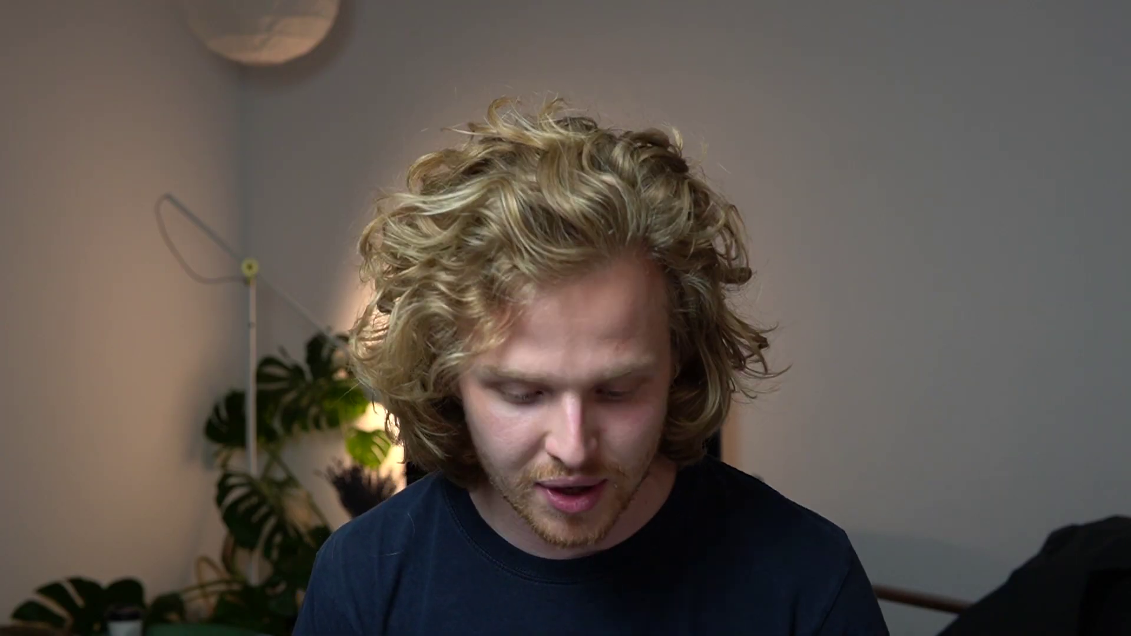
# Generate QuestionDB questions for 'vegan brownie' and scroll through the question list.
pyautogui.write('n brownie')
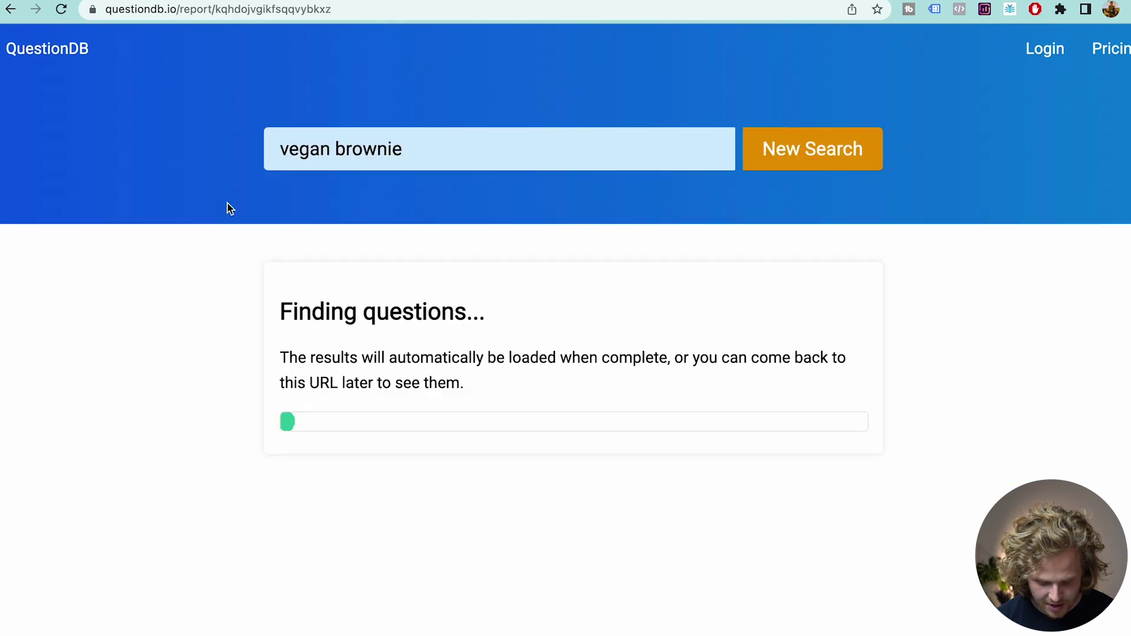
pyautogui.scroll(-5, 227, 203)
pyautogui.moveTo(280, 227); pyautogui.dragTo(392, 228)
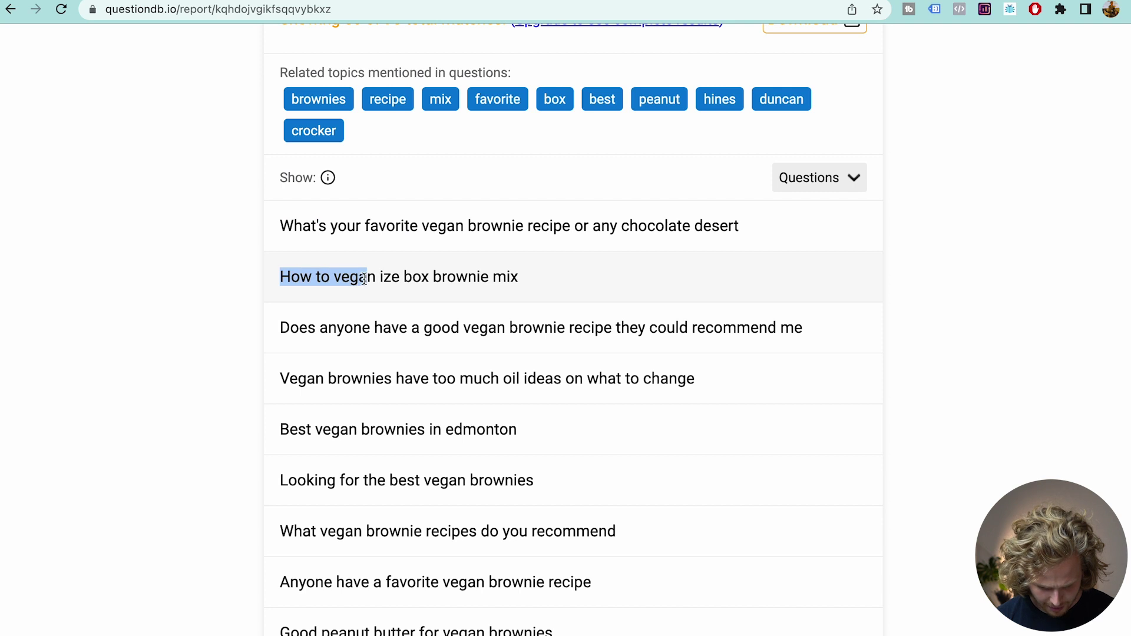
pyautogui.scroll(-2, 364, 279)
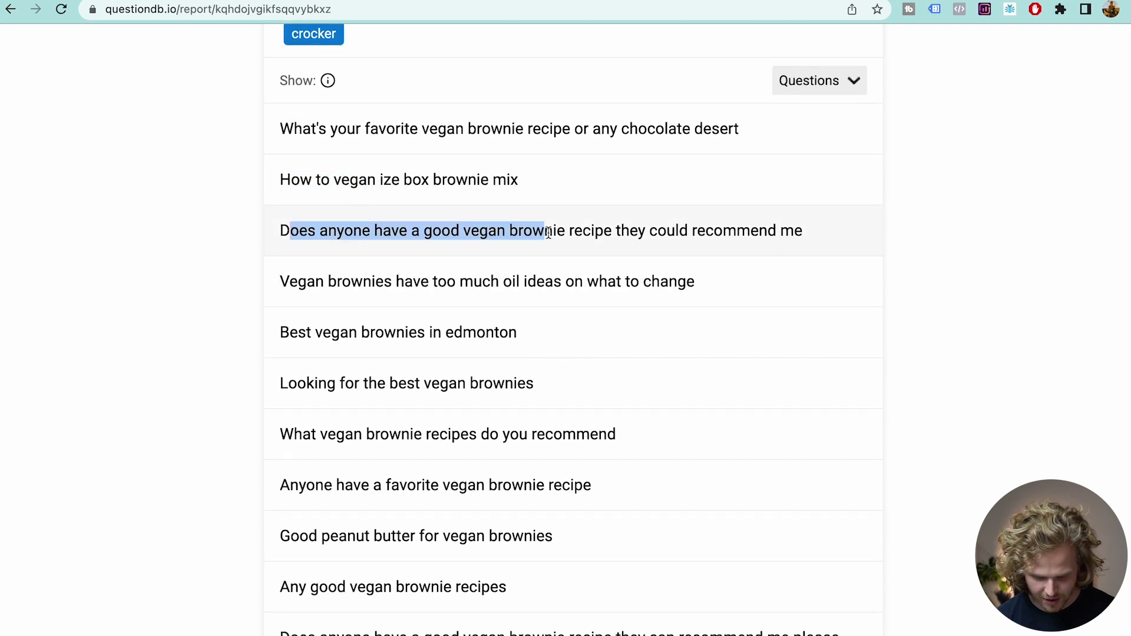
pyautogui.scroll(-1, 612, 248)
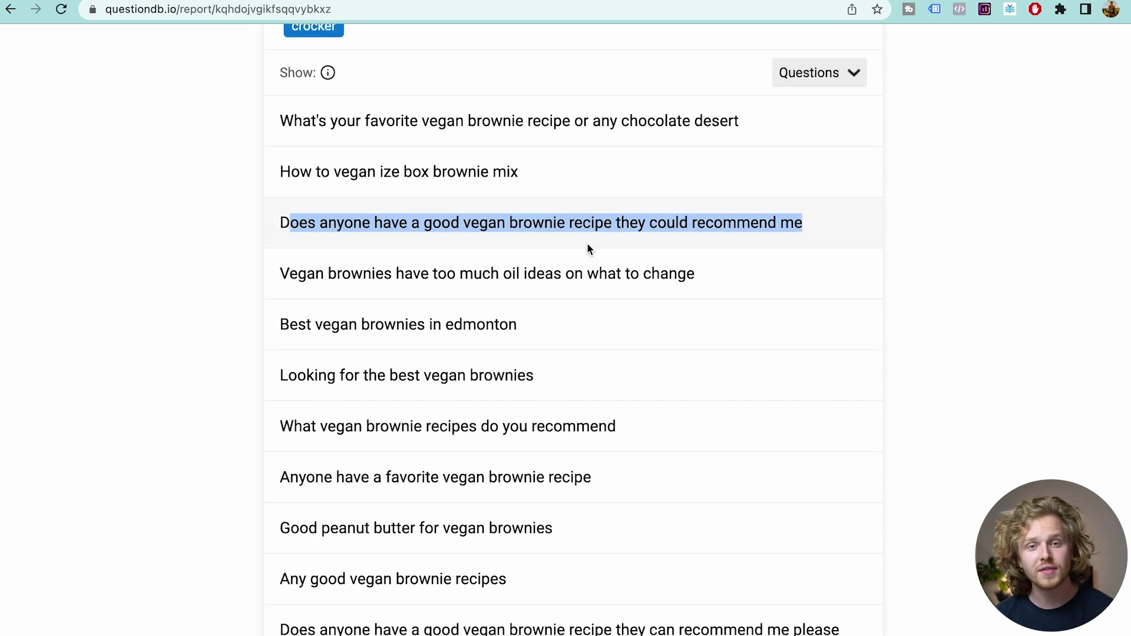
pyautogui.scroll(-2, 588, 249)
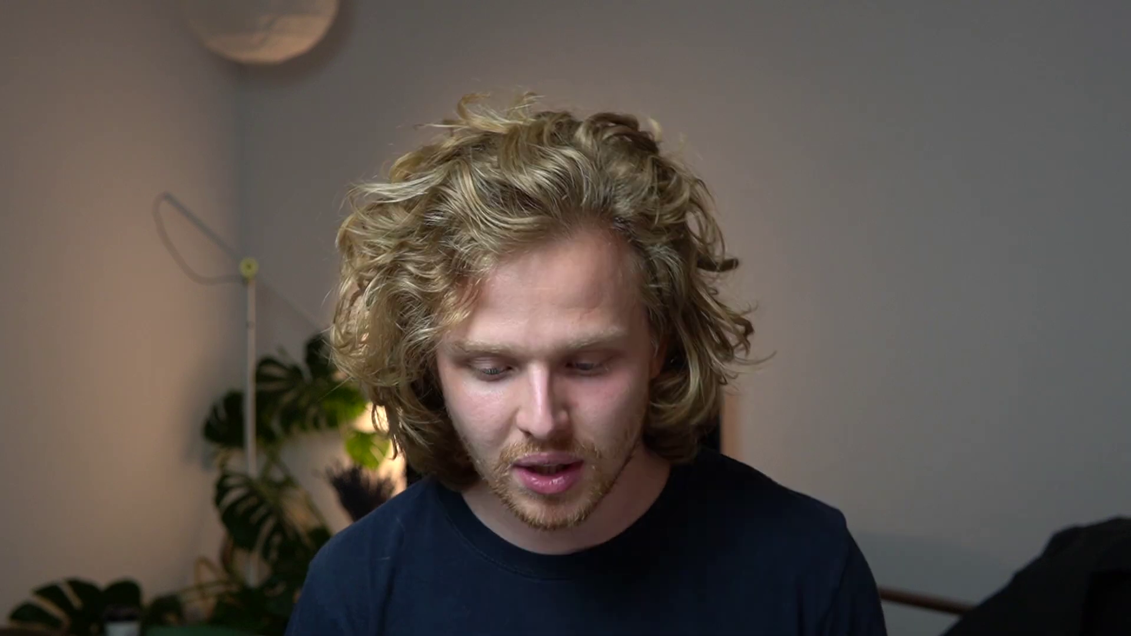
# Search Google for AnswerThePublic and bring up the 'vegan brownie recipe' report.
pyautogui.tripleClick(331, 66)
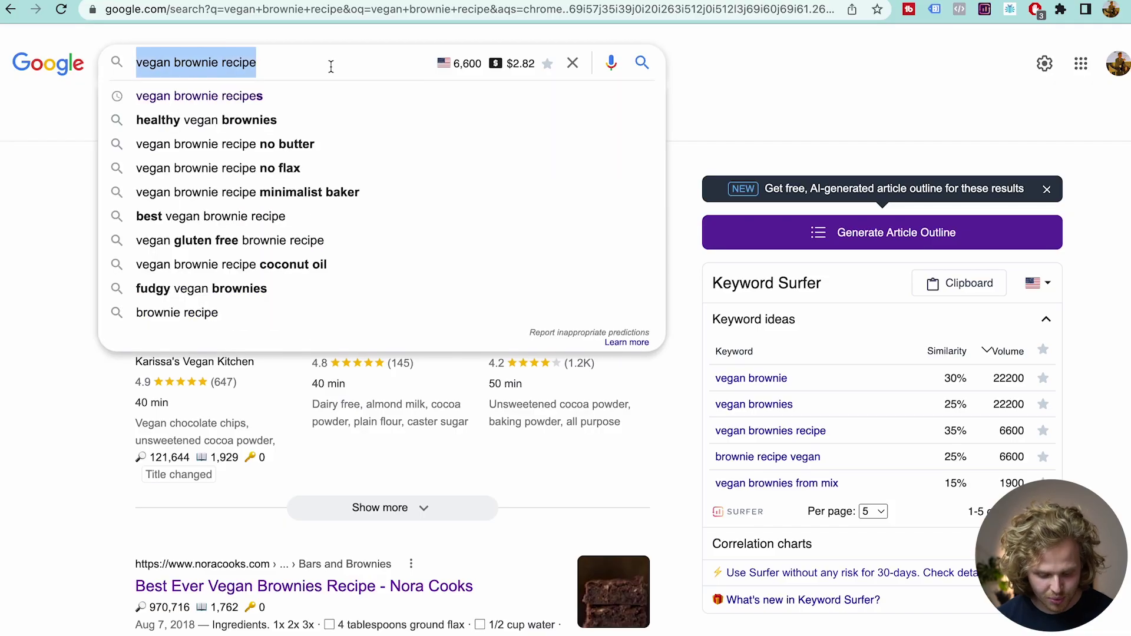
pyautogui.write('answer the public')
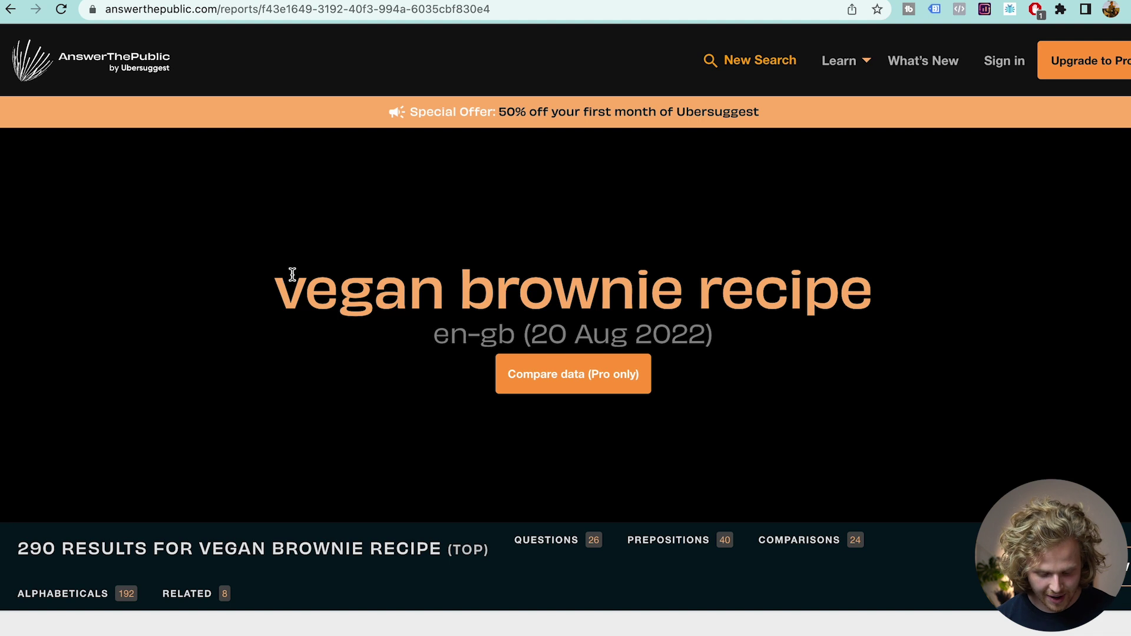
pyautogui.moveTo(292, 274); pyautogui.dragTo(990, 369)
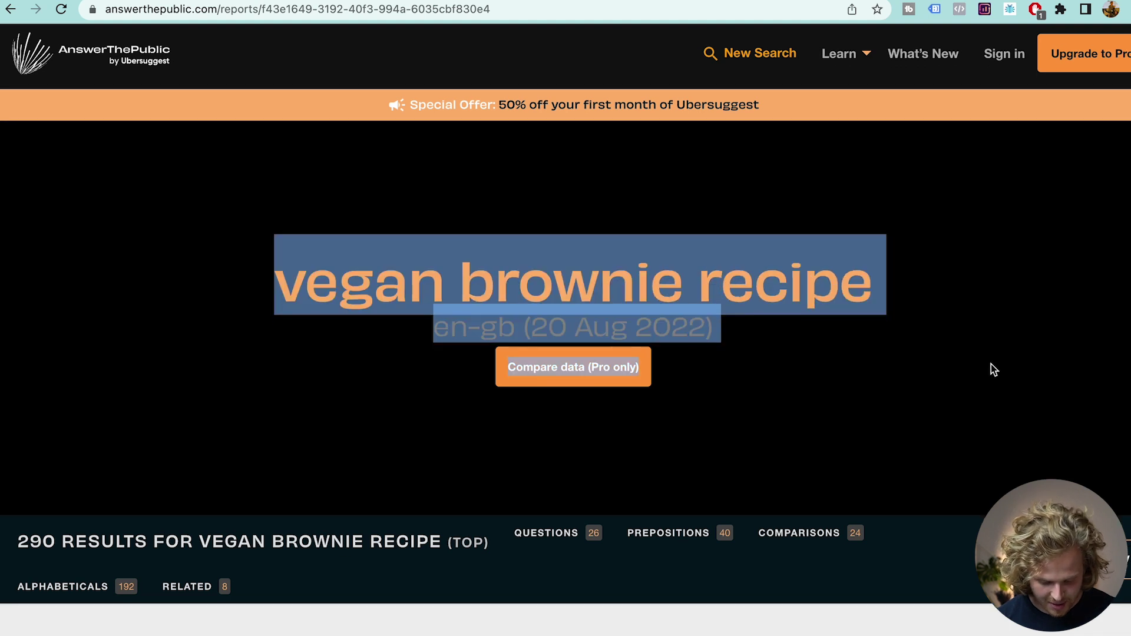
pyautogui.scroll(-8, 415, 436)
pyautogui.scroll(-15, 416, 436)
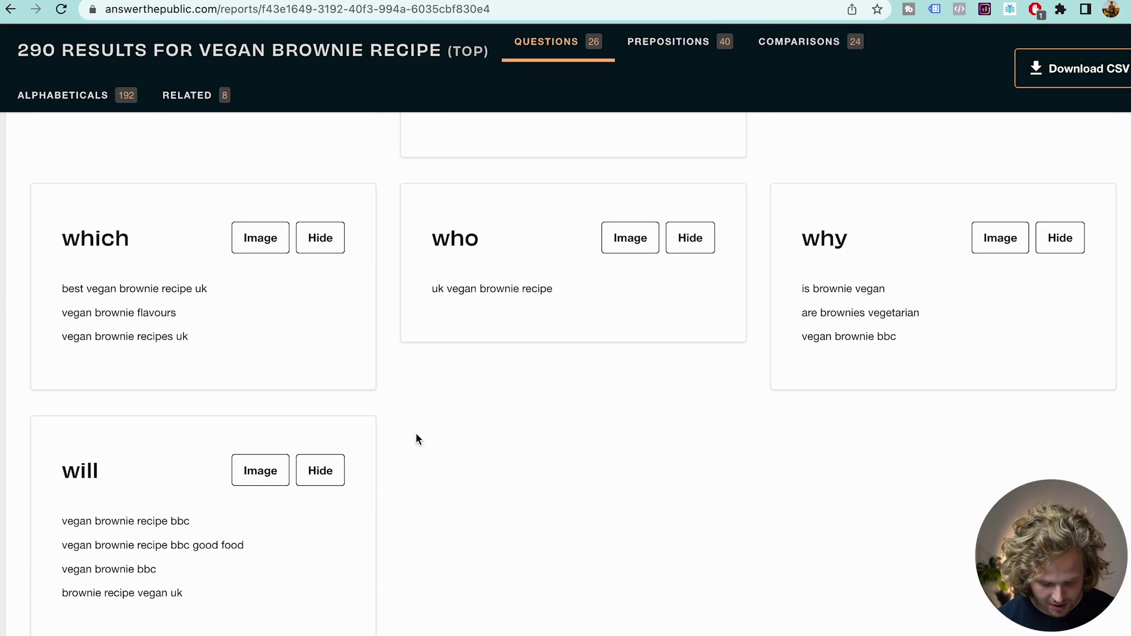
# Show prepositions as keyword lists and scroll through the questions, prepositions and alphabeticals.
pyautogui.click(191, 347)
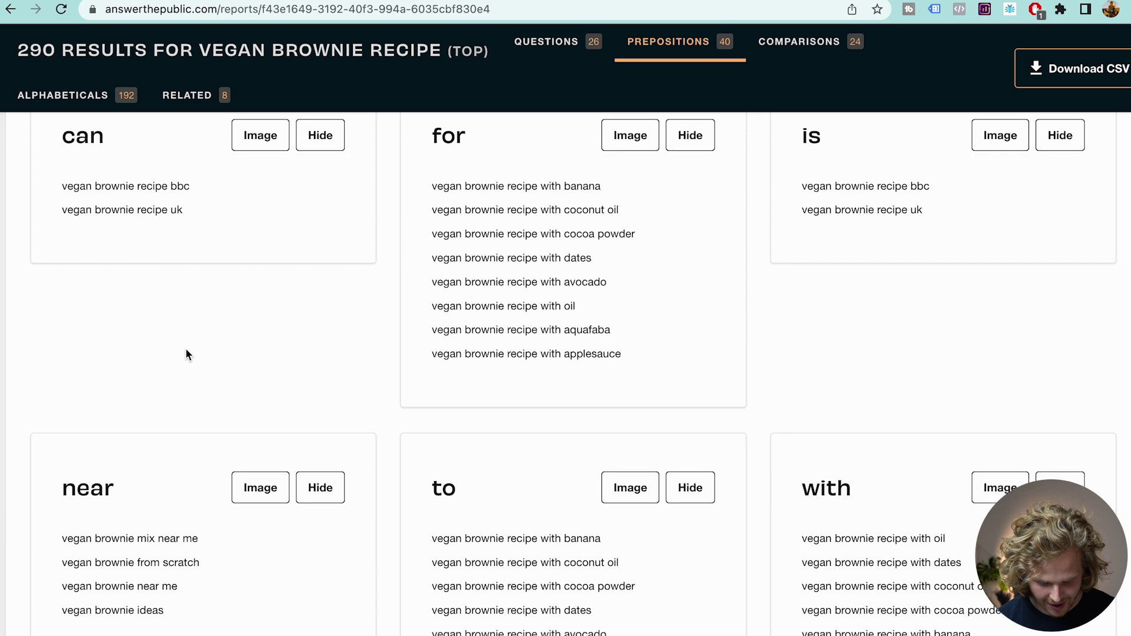
pyautogui.scroll(-2, 566, 255)
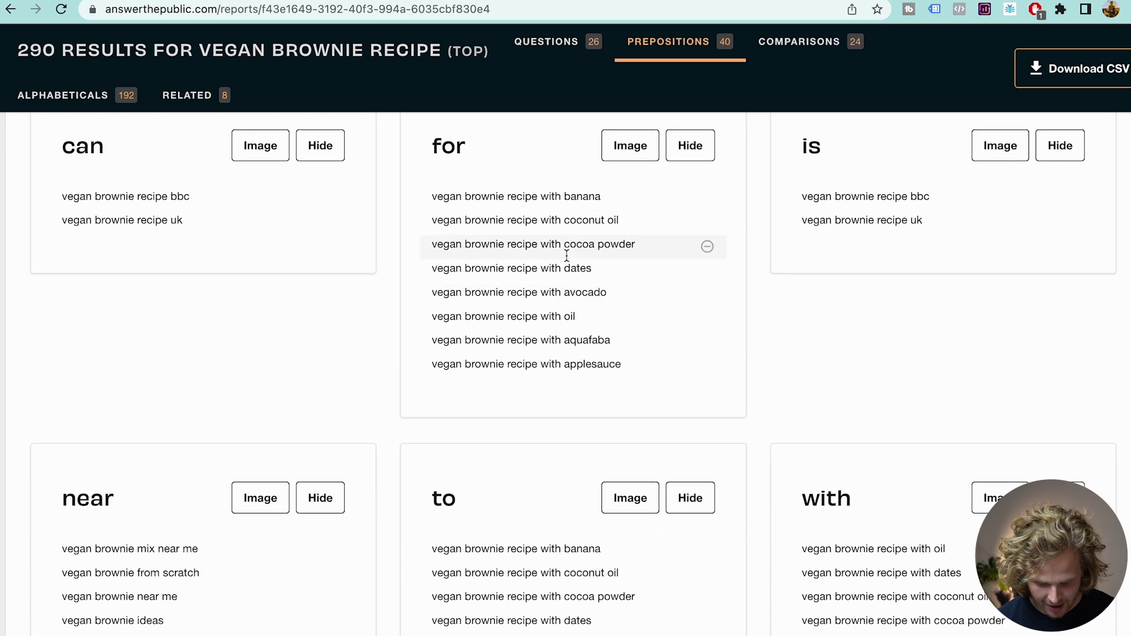
pyautogui.scroll(-15, 567, 259)
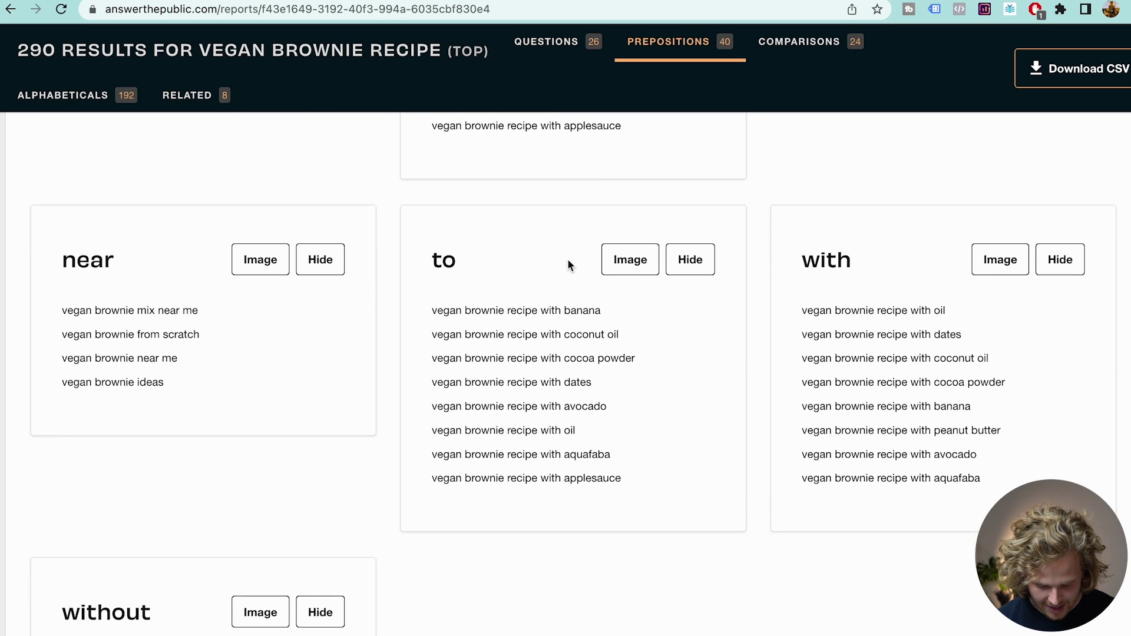
pyautogui.scroll(-15, 565, 395)
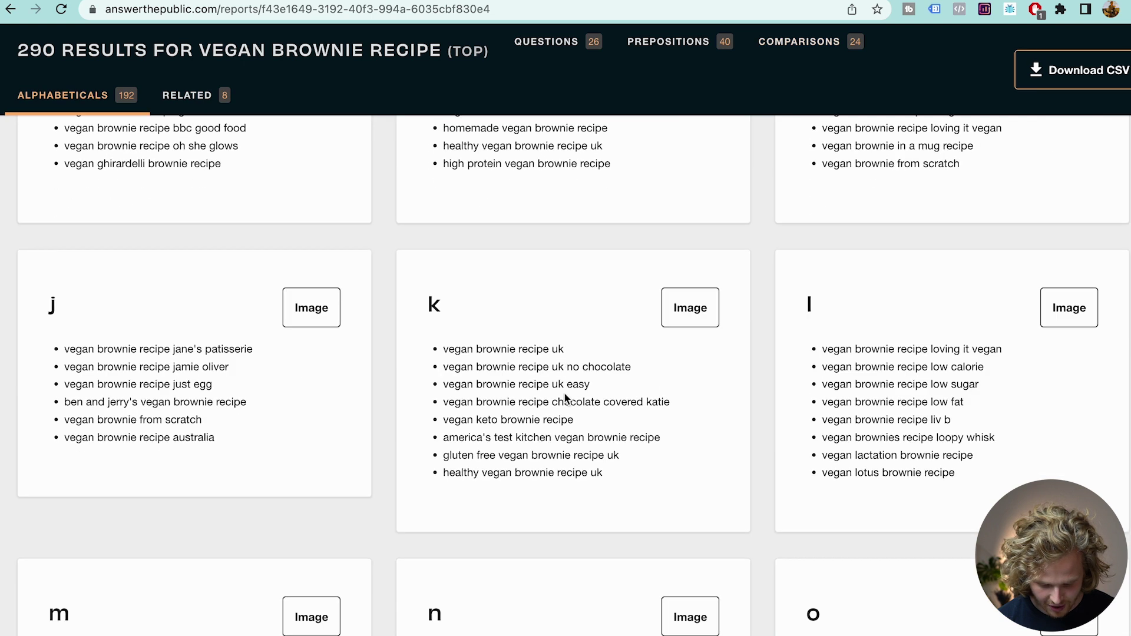
pyautogui.scroll(-10, 564, 399)
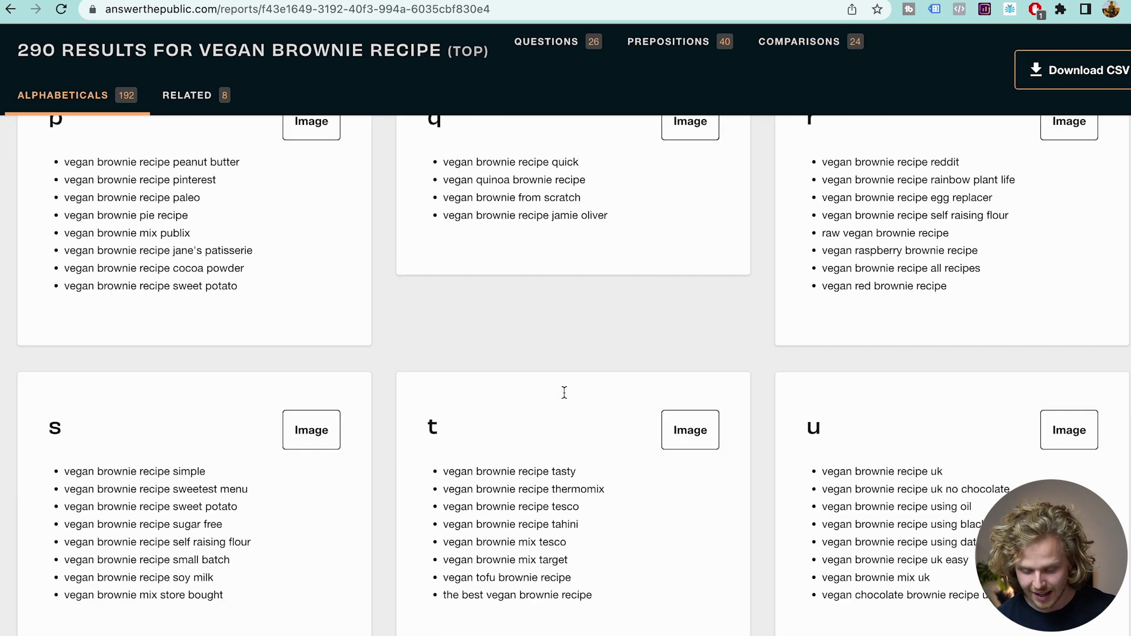